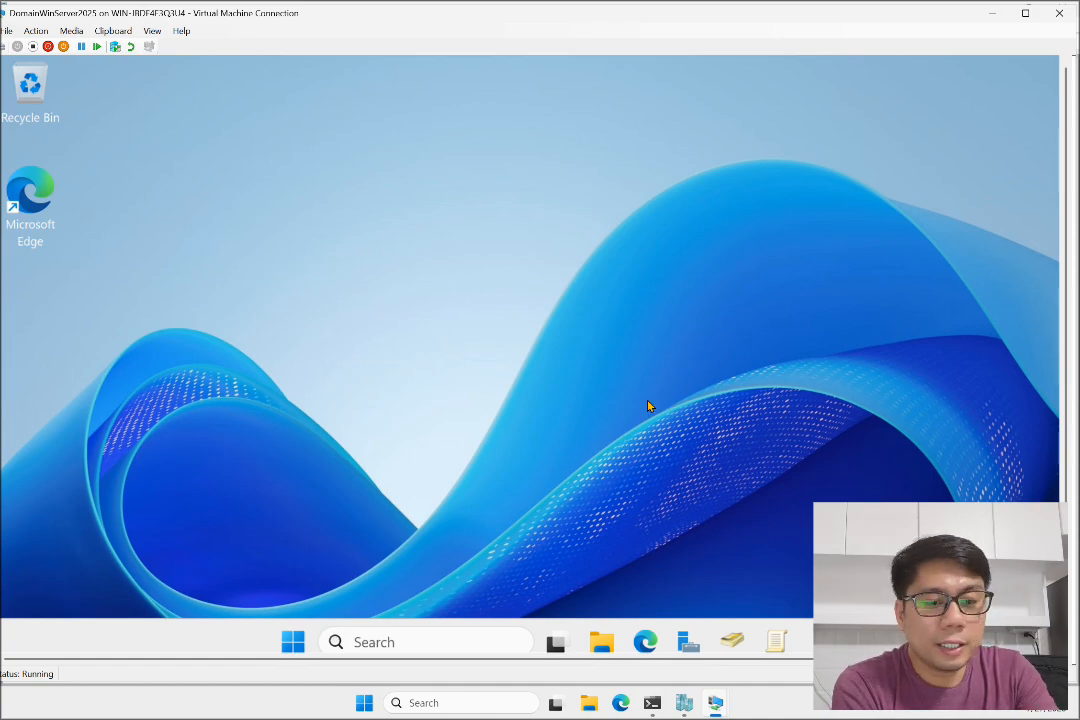
Open Group Policy Management from Server Manager and check which policies are linked to the Sales and IT organizational units.
mouse_move(683, 646)
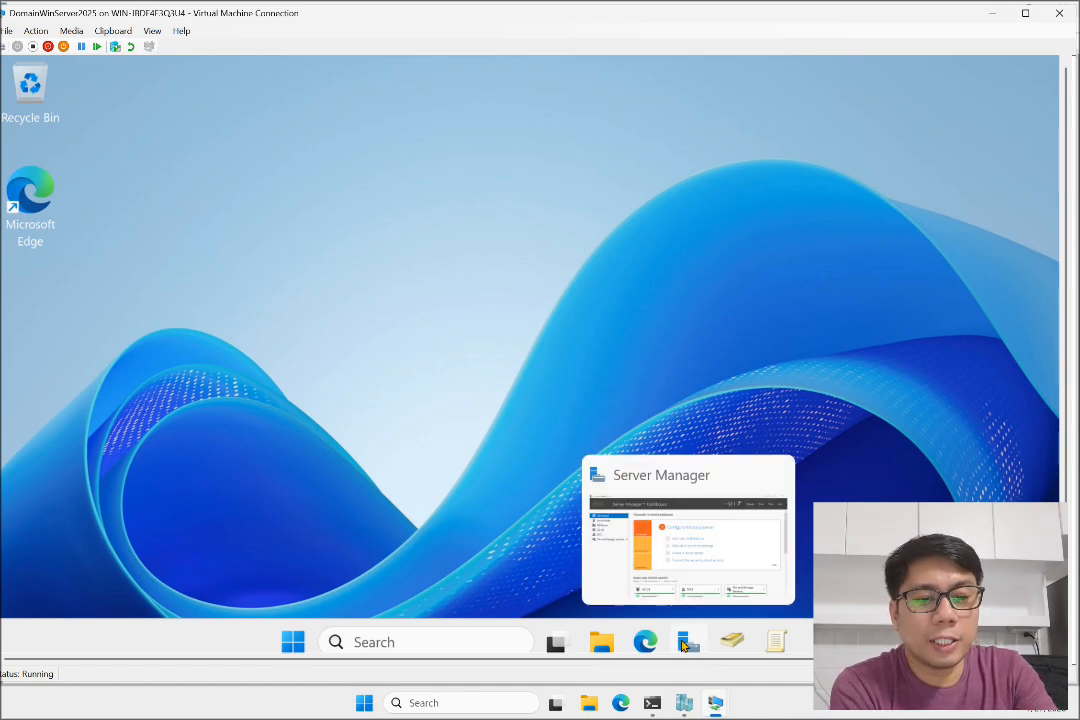
click(685, 485)
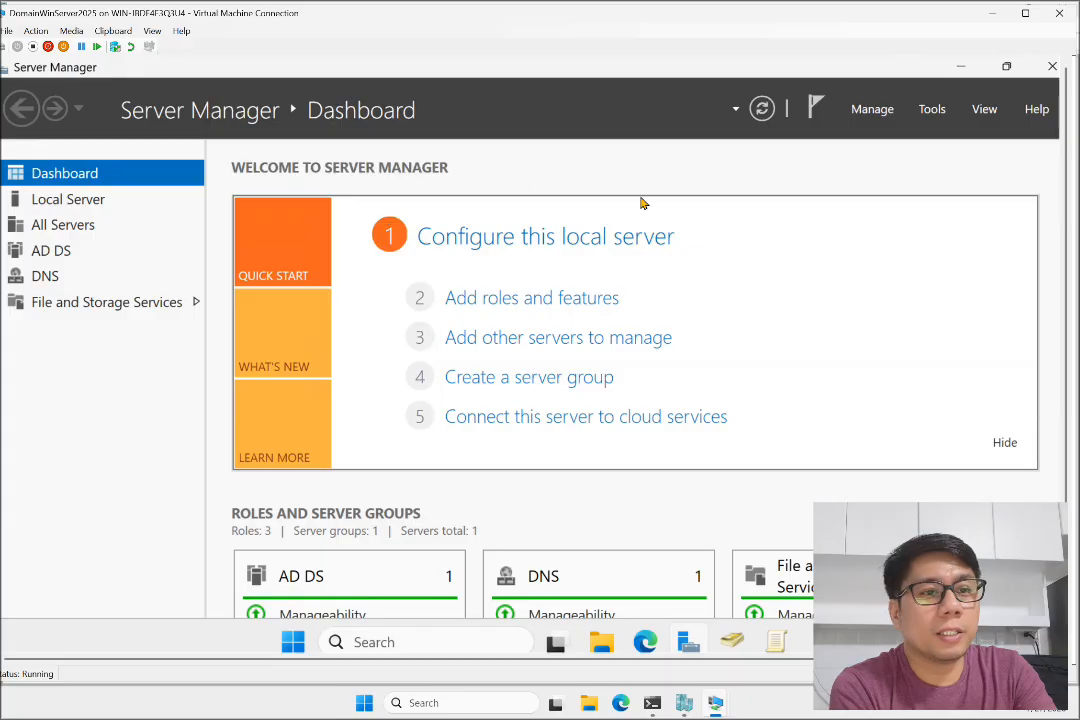
click(933, 112)
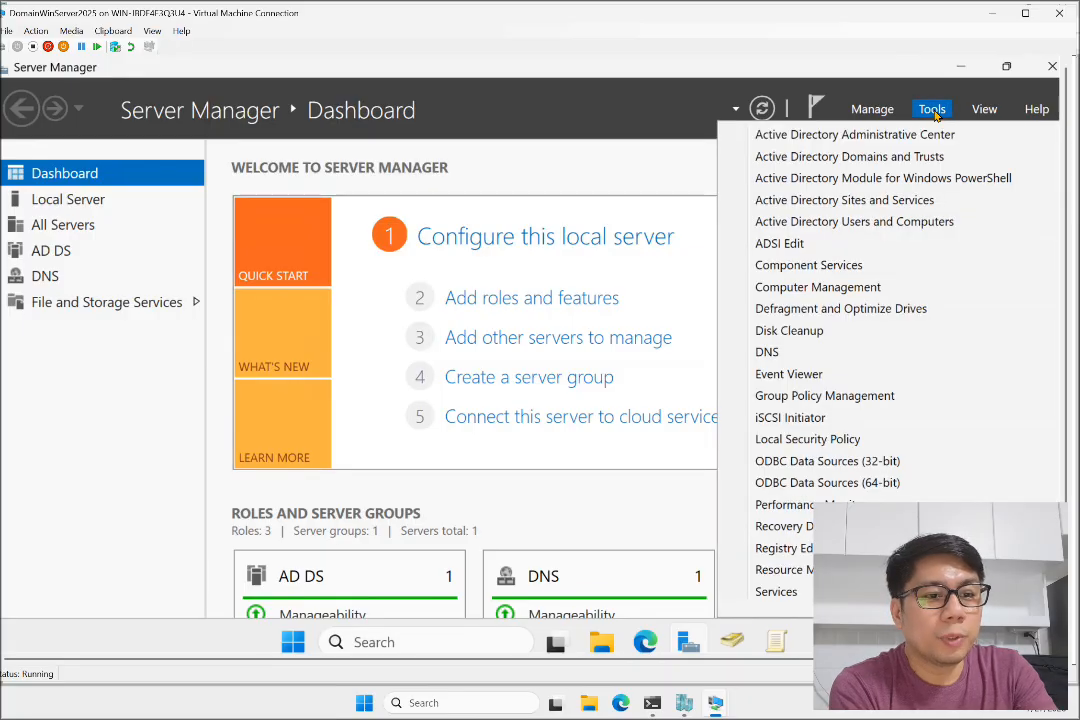
click(847, 397)
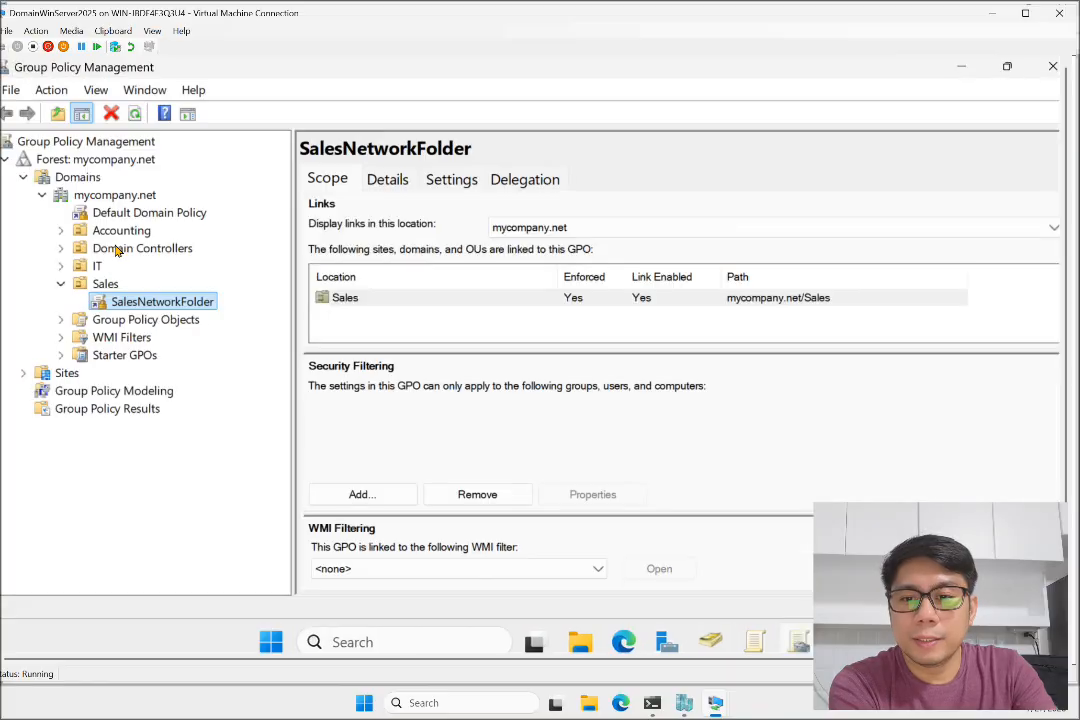
click(61, 284)
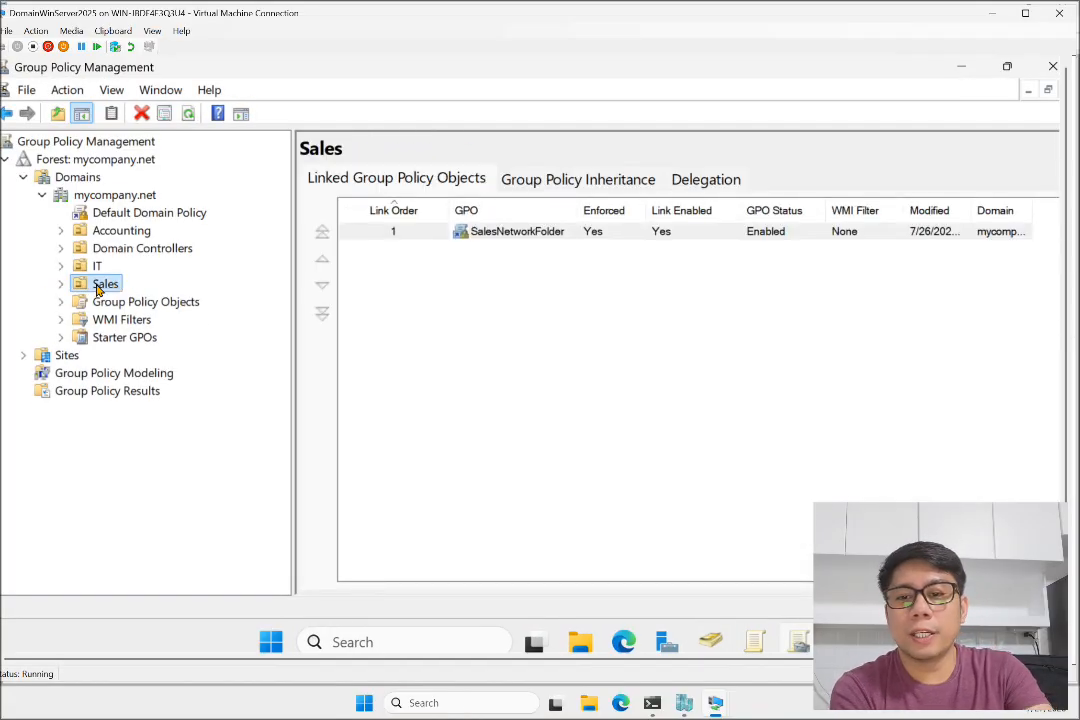
click(97, 267)
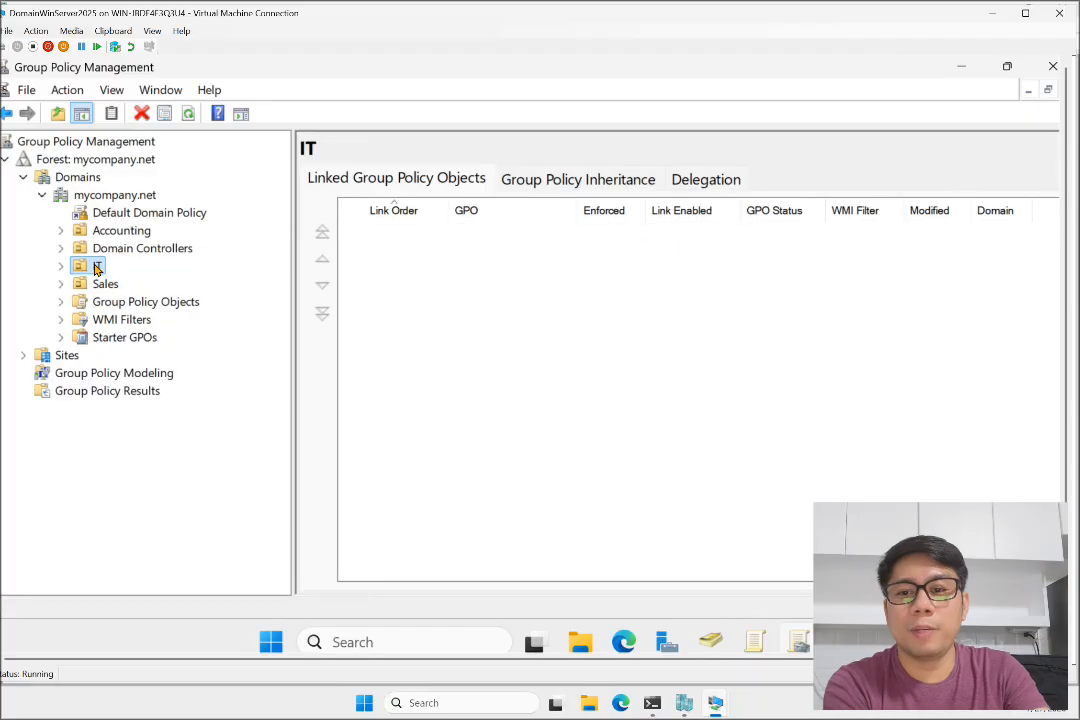
click(104, 285)
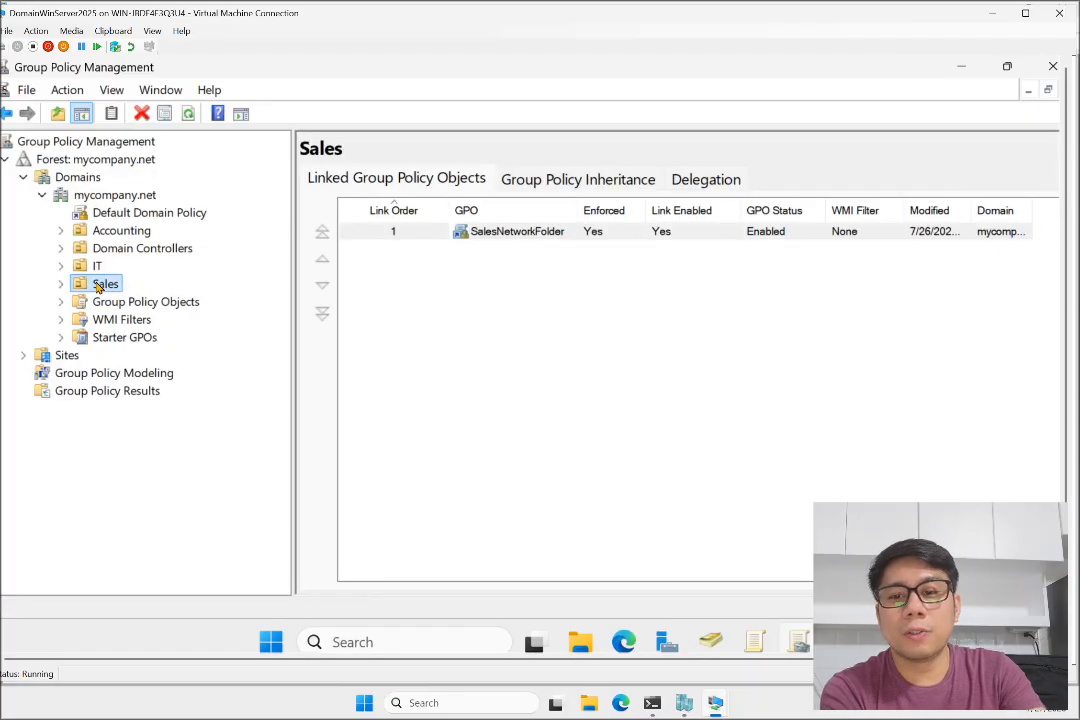
Create a new GPO named BlockUSB in the mycompany.net domain, linked to the Accounting organizational unit.
click(117, 236)
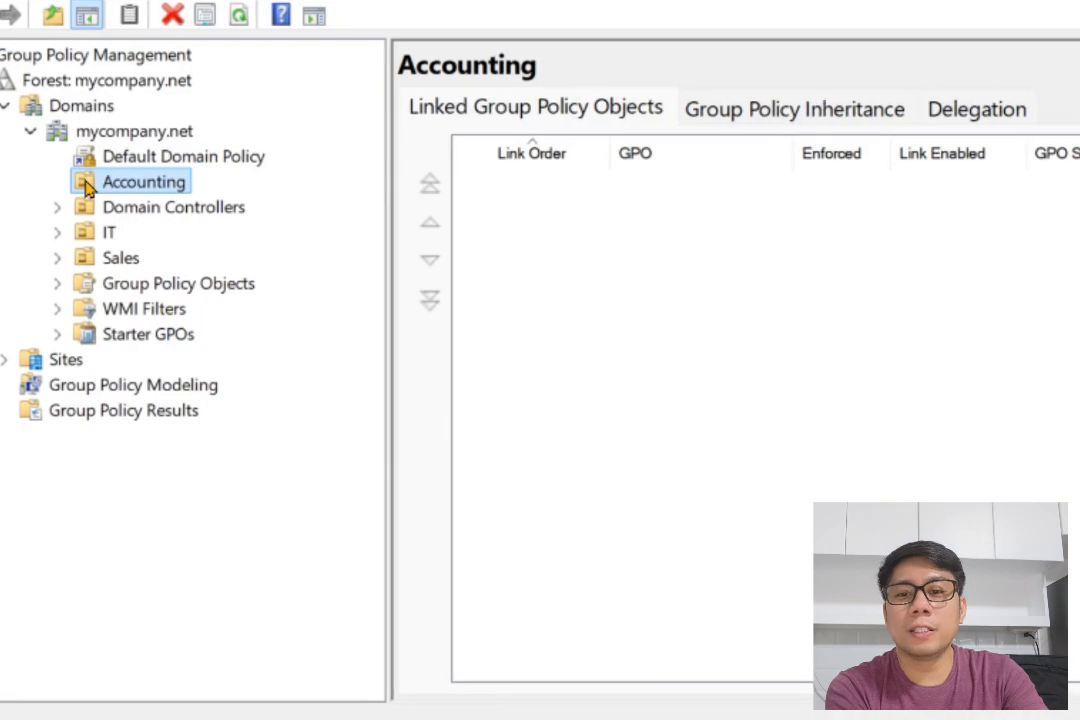
right_click(87, 190)
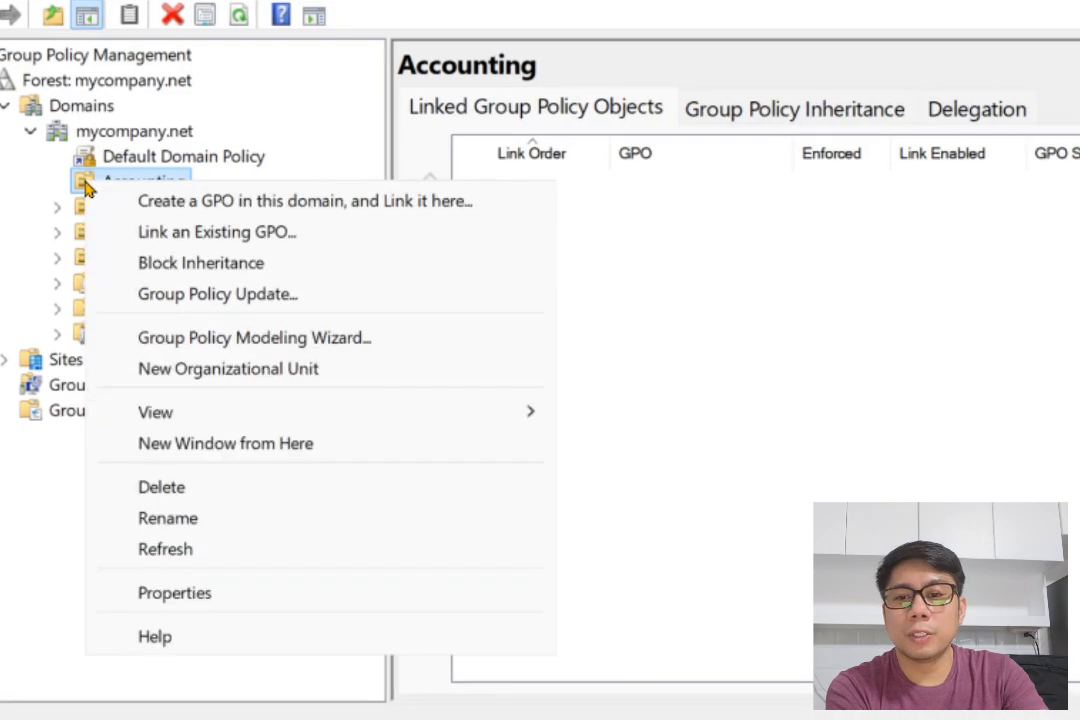
click(205, 201)
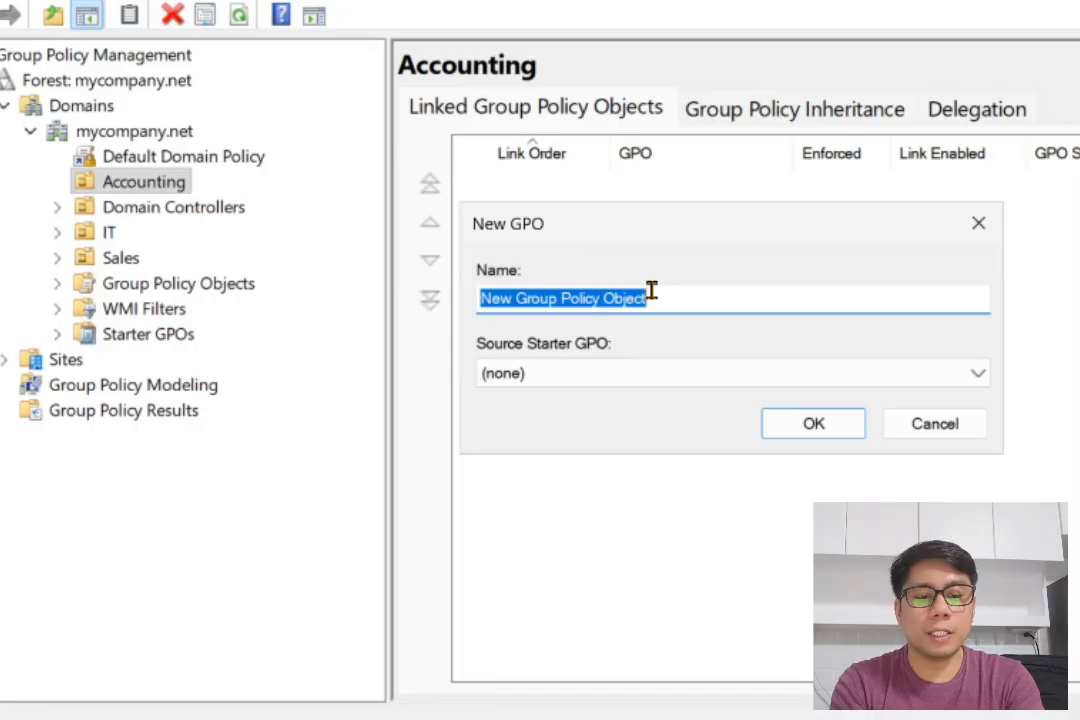
text(Bloc)
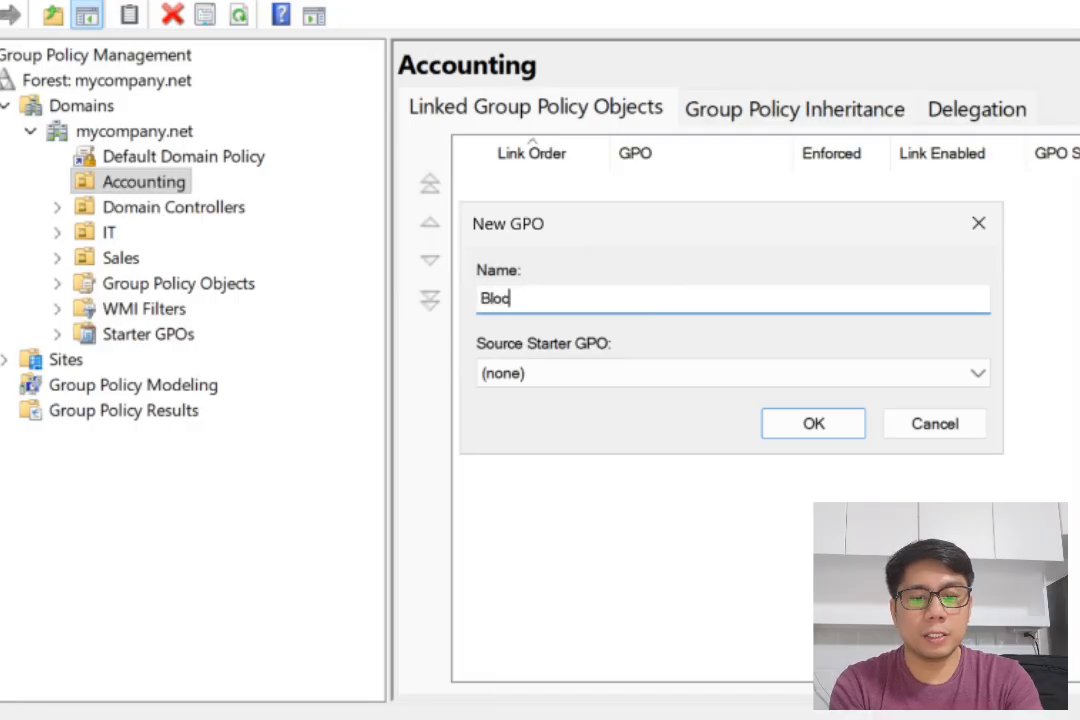
text(kUSB)
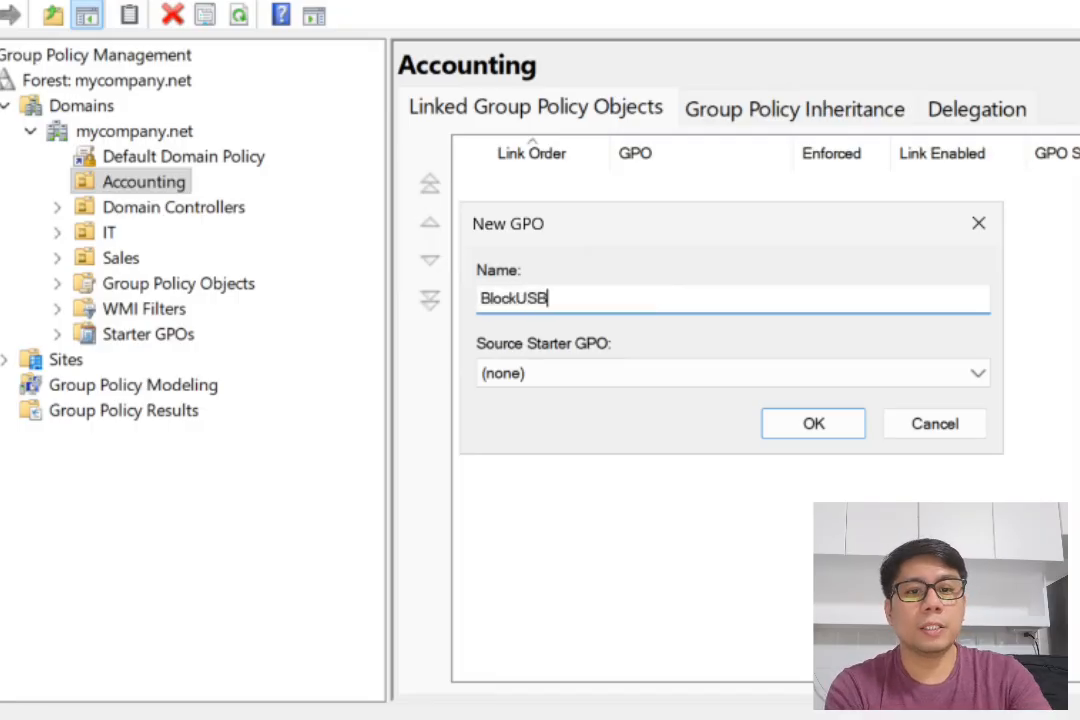
click(844, 428)
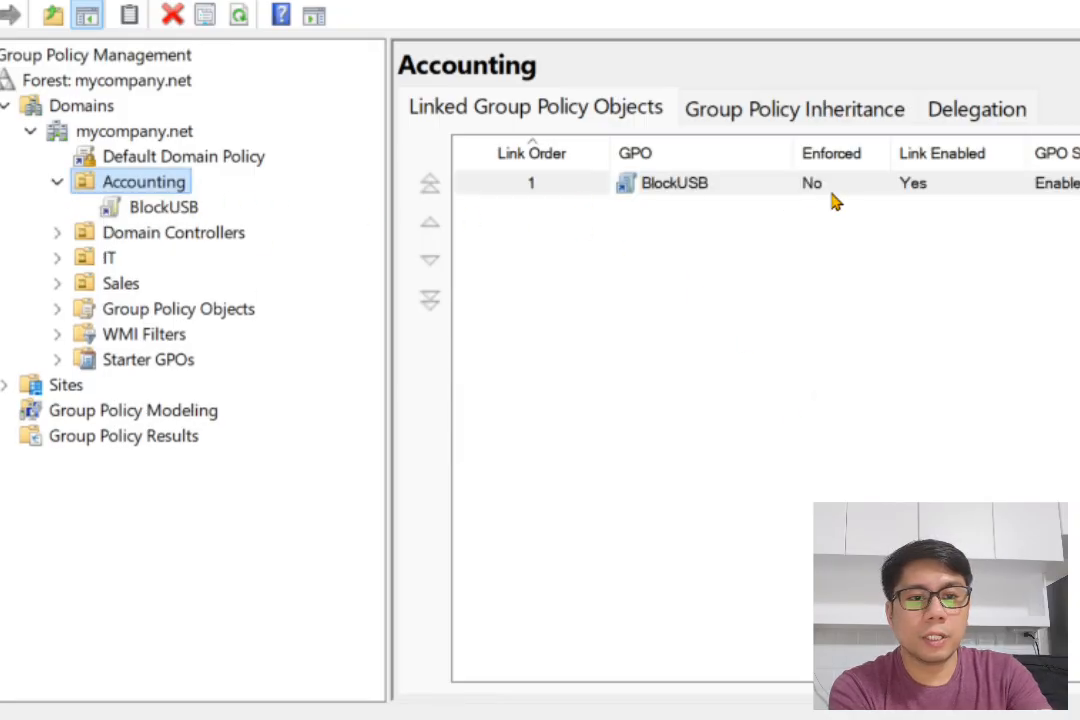
Set the BlockUSB link on the Accounting organizational unit to Enforced.
right_click(810, 186)
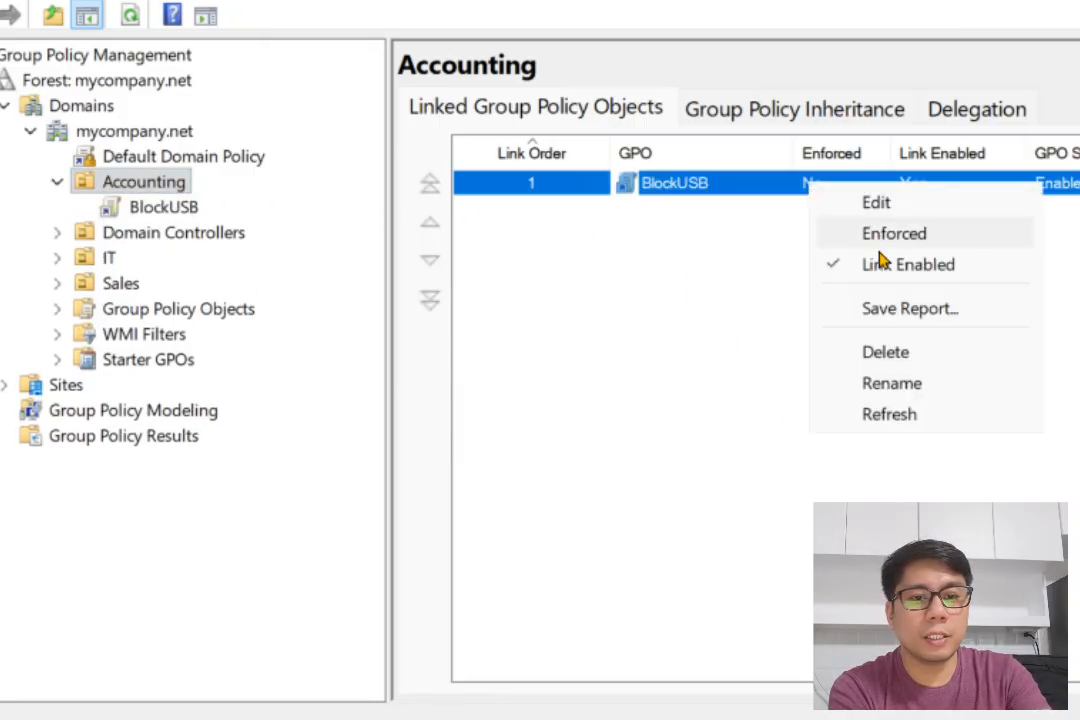
click(882, 236)
click(805, 412)
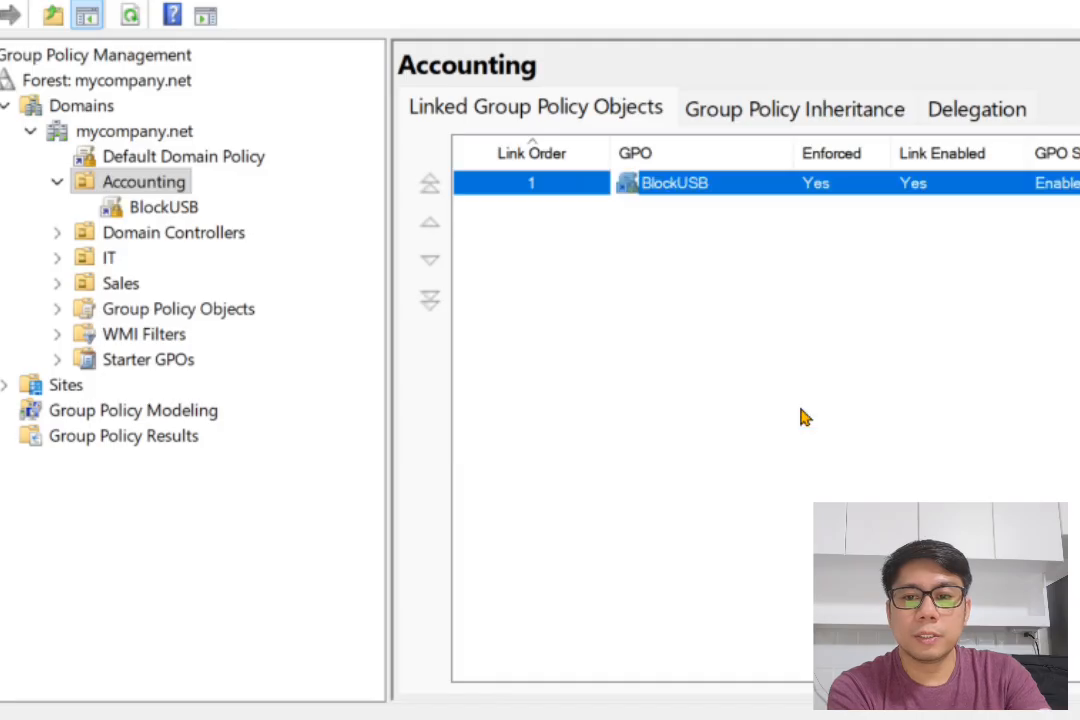
Open the BlockUSB policy under Accounting for editing.
click(165, 208)
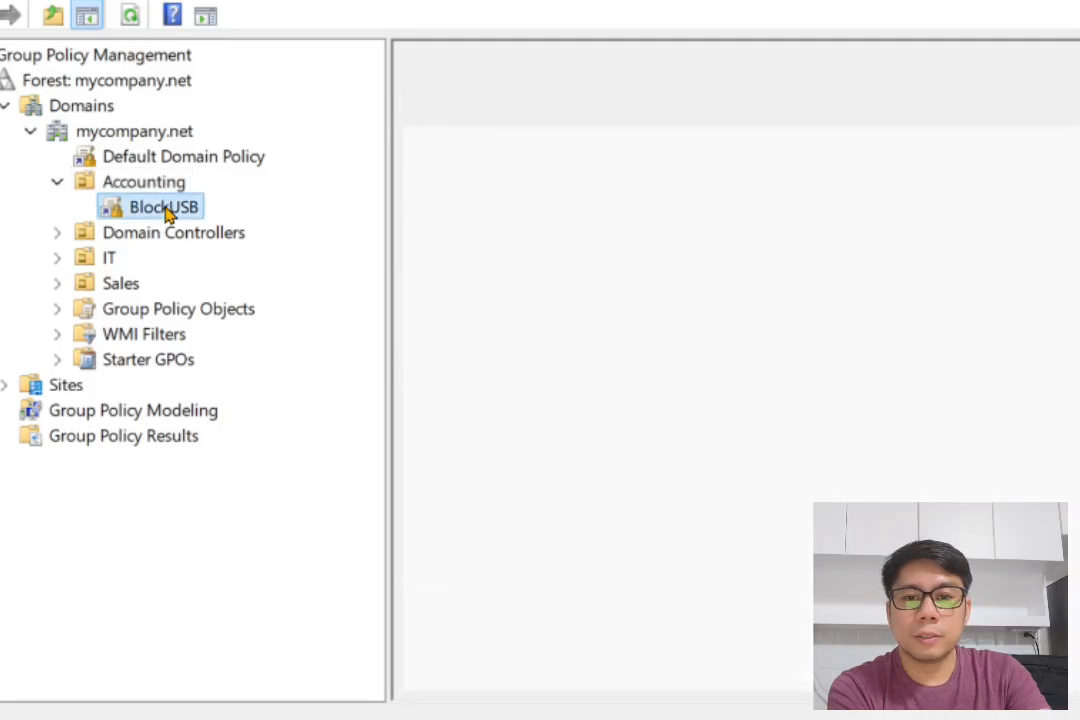
right_click(167, 214)
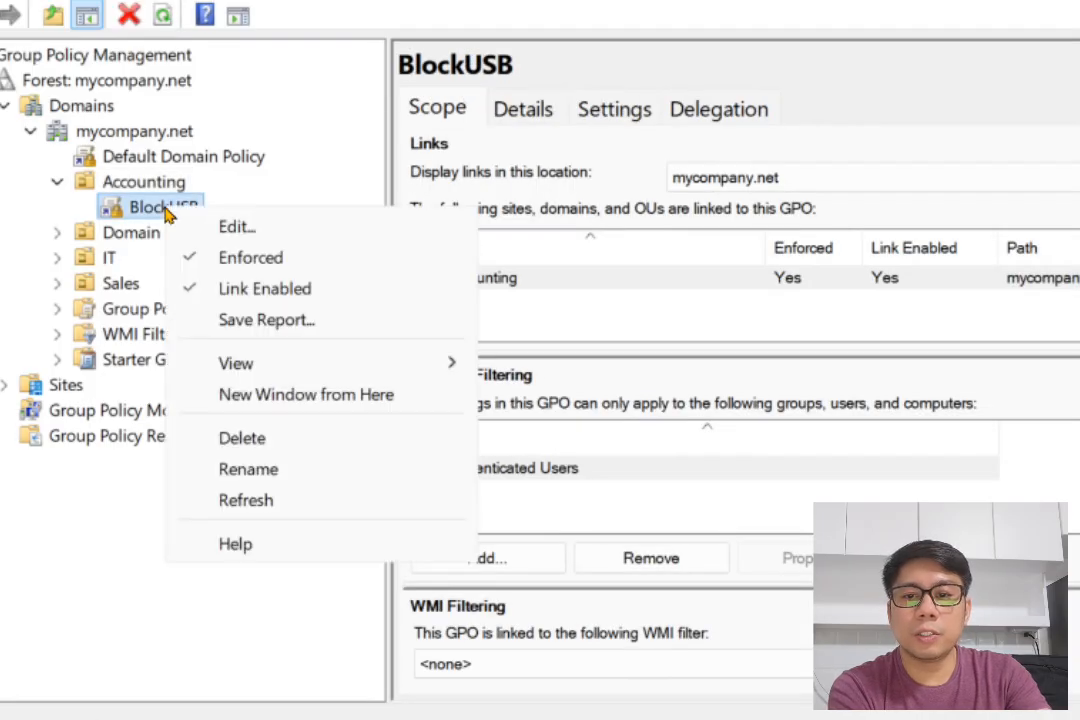
click(237, 229)
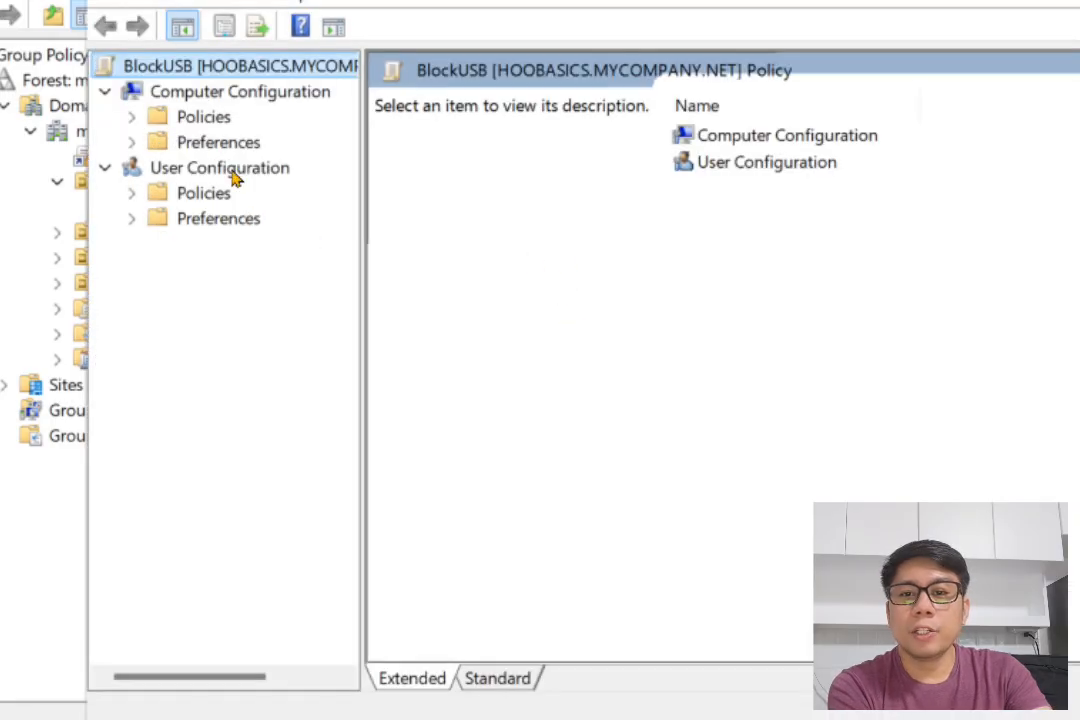
Show the Removable Storage Access settings under Computer Configuration > Policies > Administrative Templates > System.
click(190, 93)
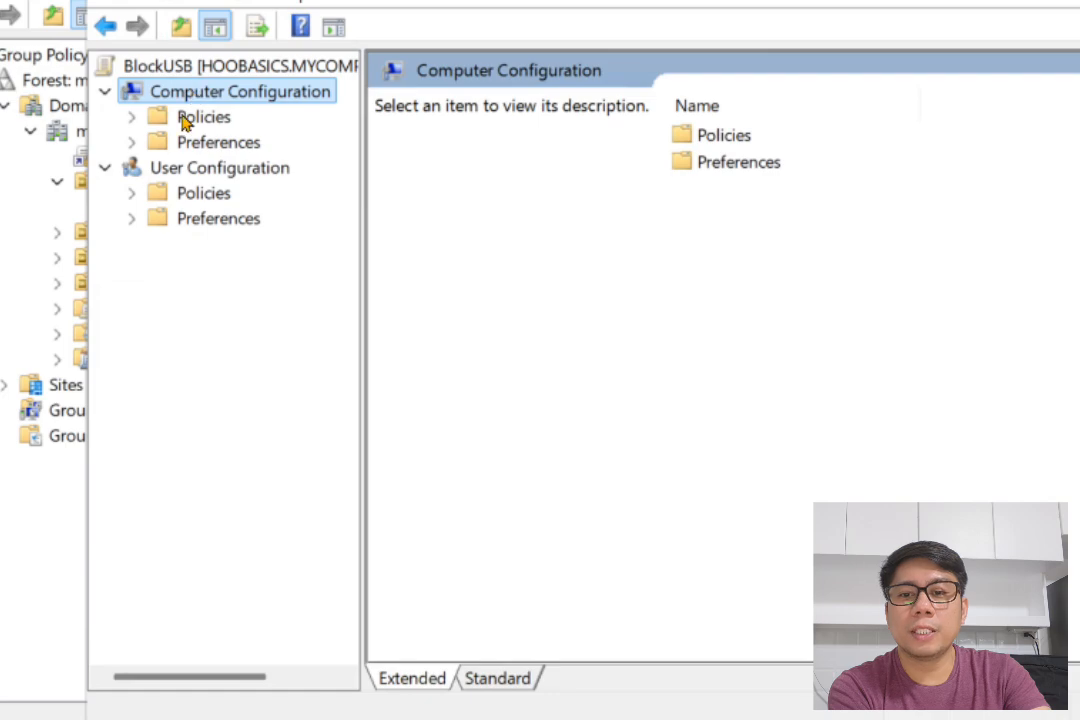
click(182, 118)
click(133, 118)
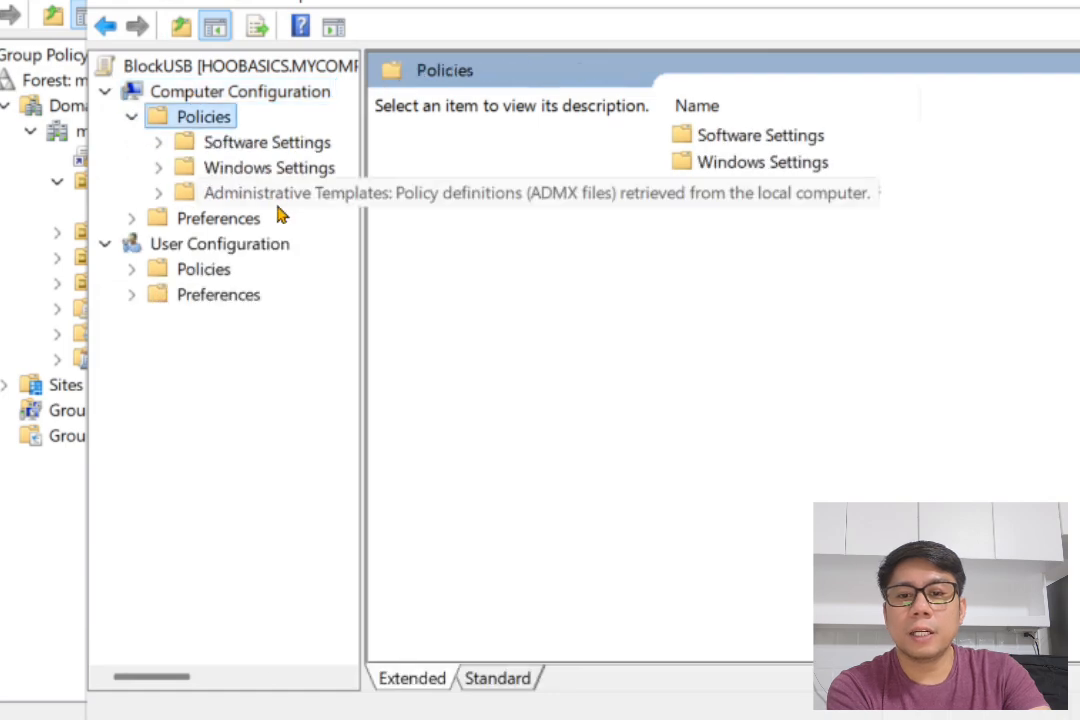
click(157, 194)
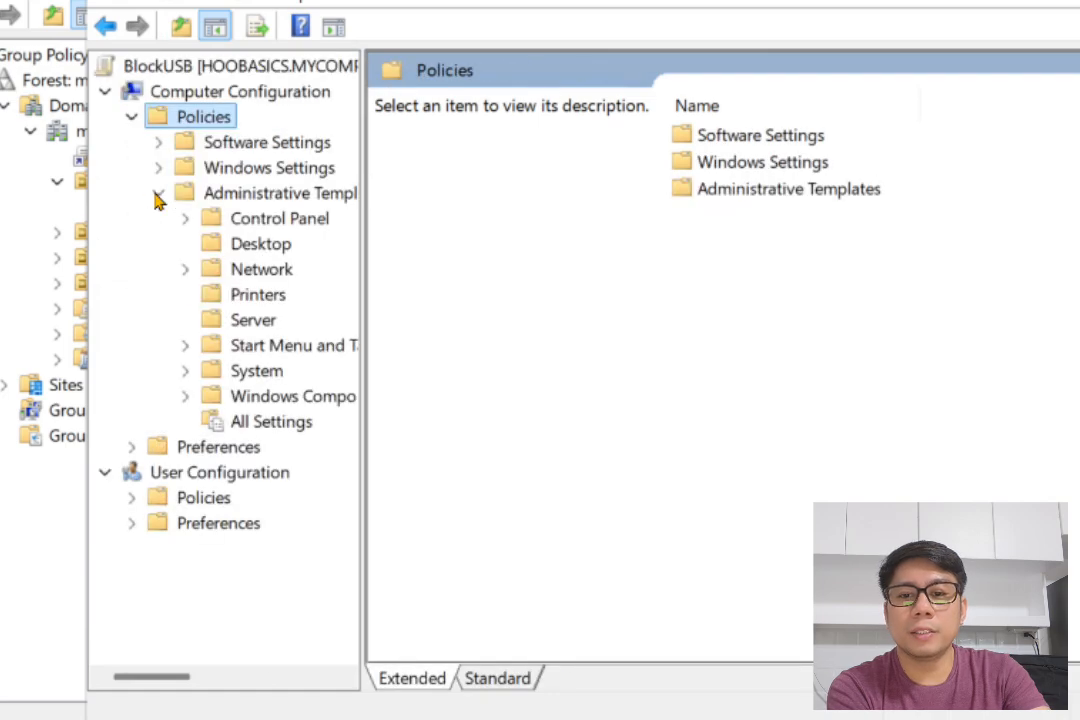
click(186, 372)
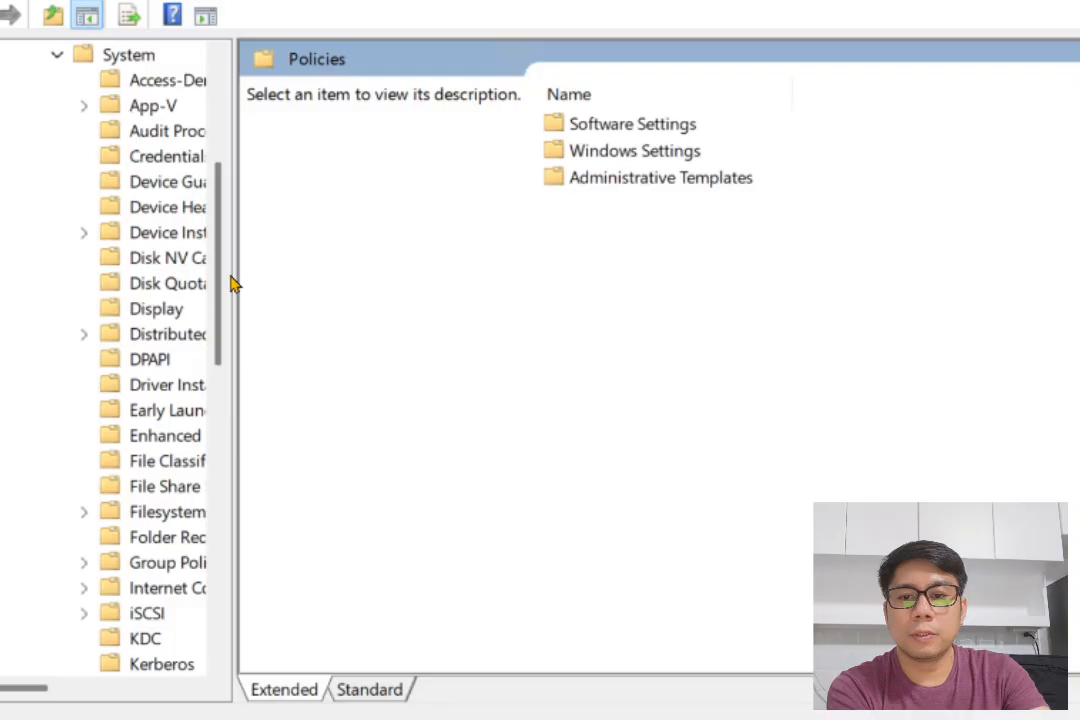
drag(222, 272, 470, 276)
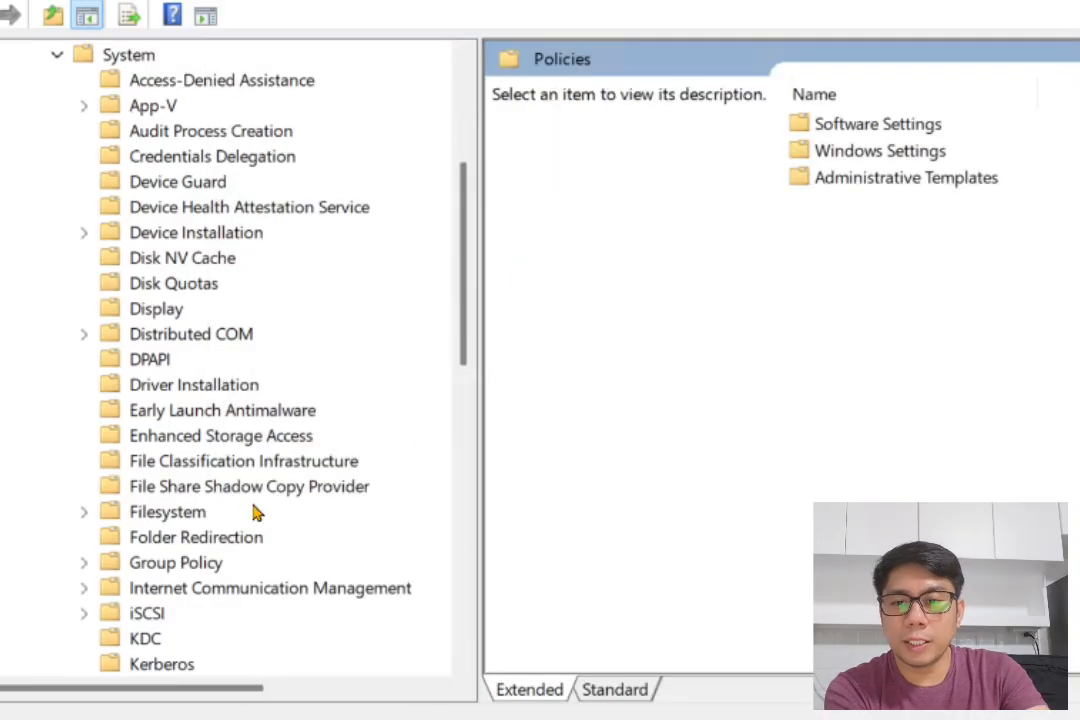
scroll(285, 470, down, 2)
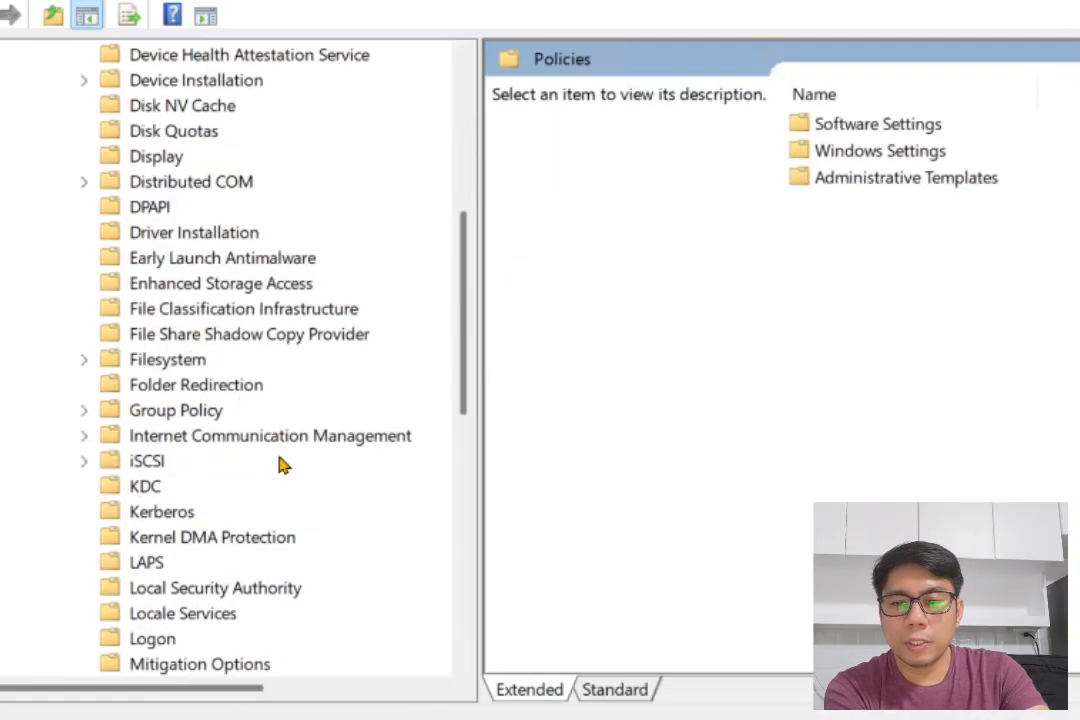
scroll(282, 465, down, 2)
scroll(282, 480, down, 1)
scroll(282, 478, down, 4)
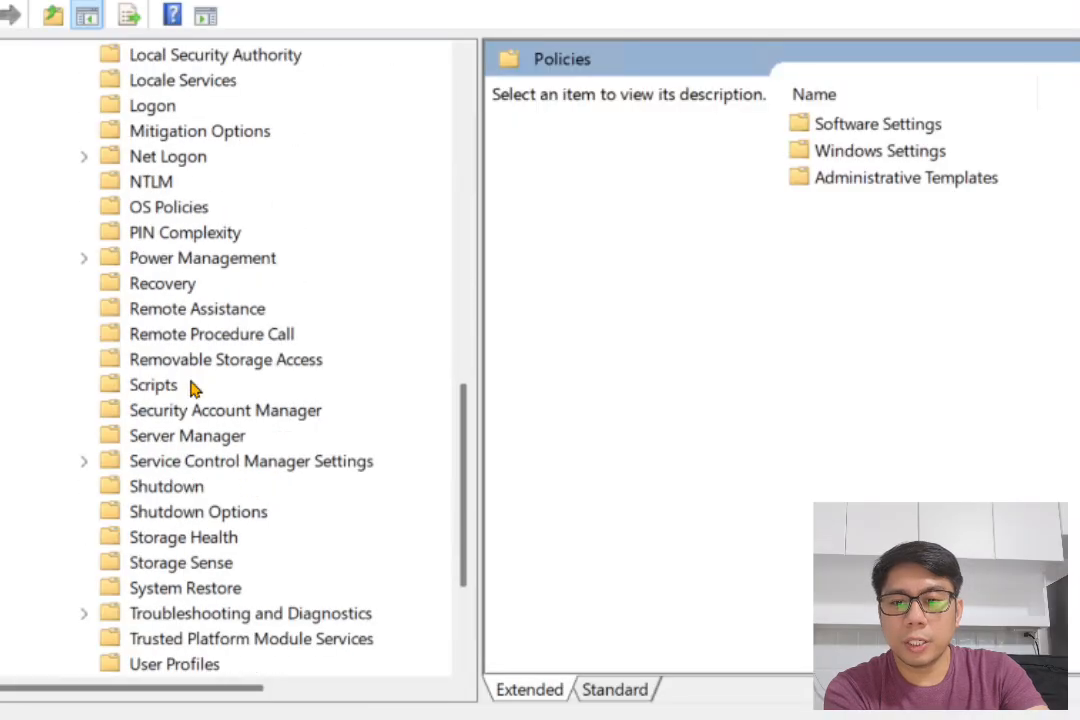
click(193, 362)
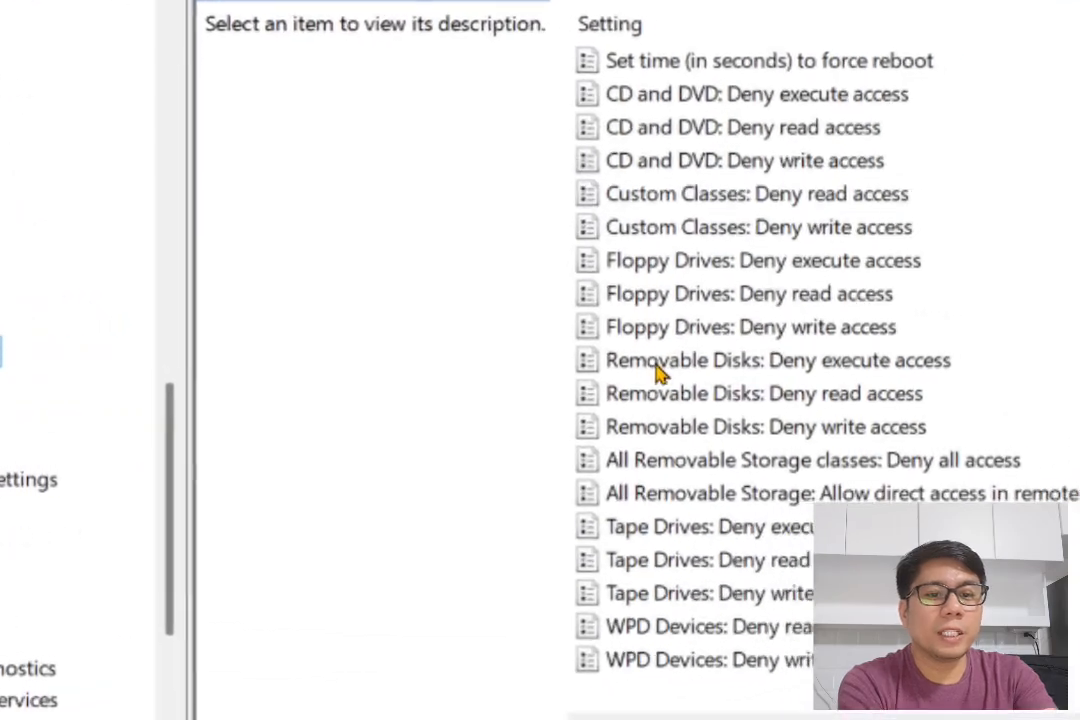
Set the "Removable Disks: Deny execute access" policy to Enabled and apply it.
click(851, 368)
click(613, 397)
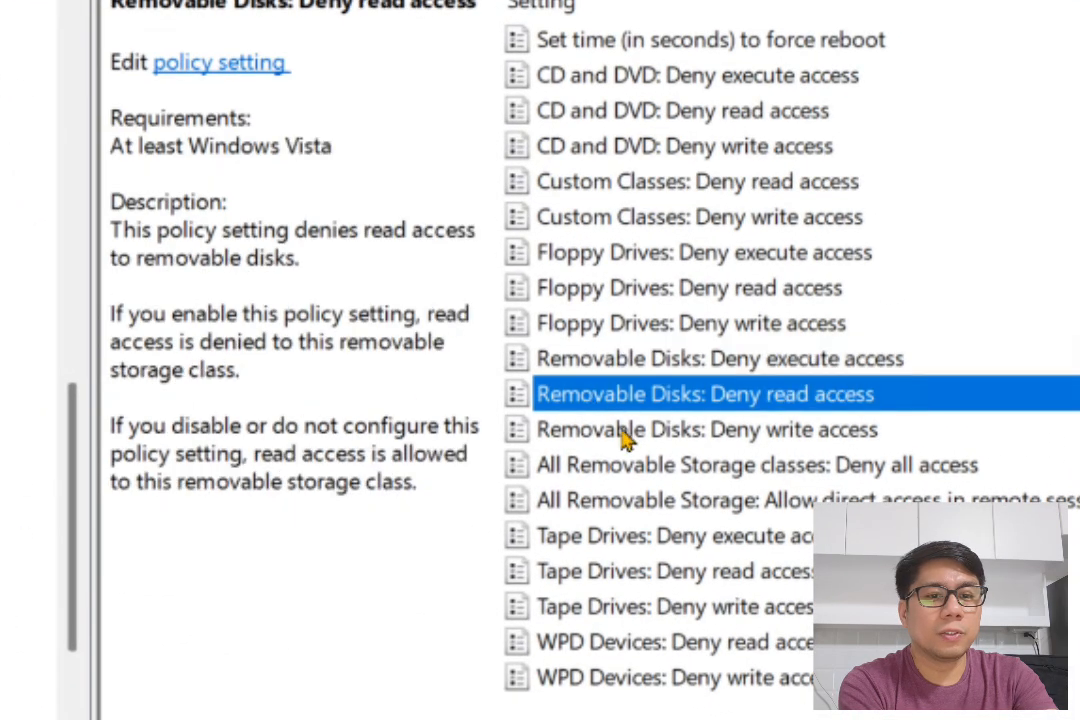
click(618, 430)
click(630, 330)
click(605, 360)
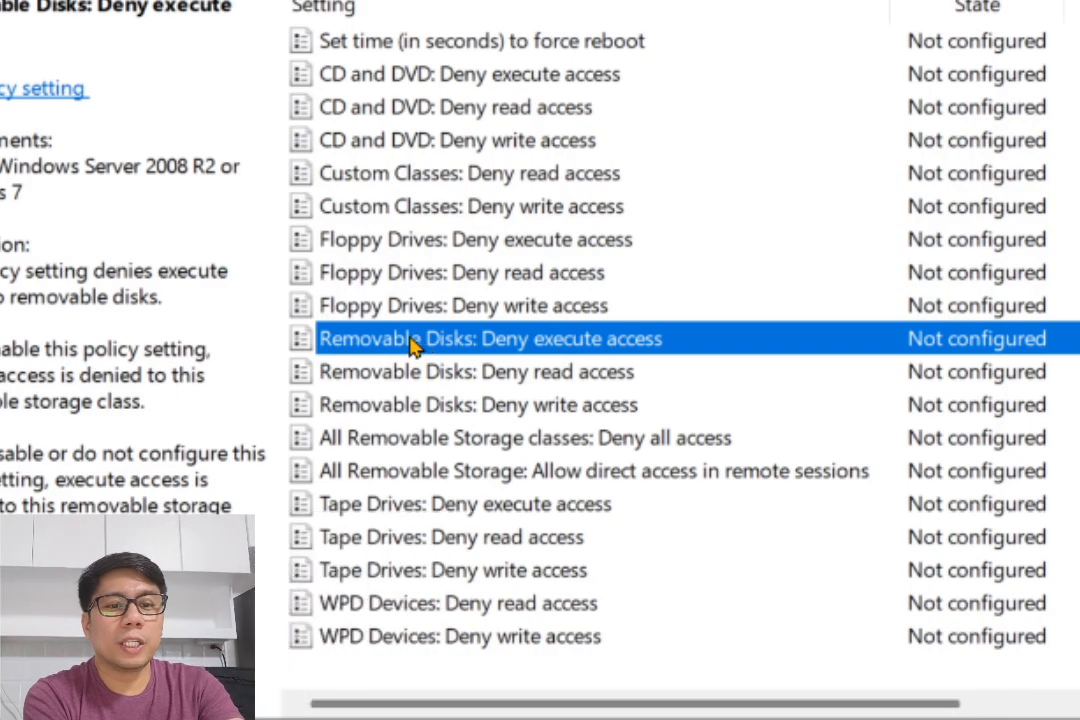
double_click(413, 342)
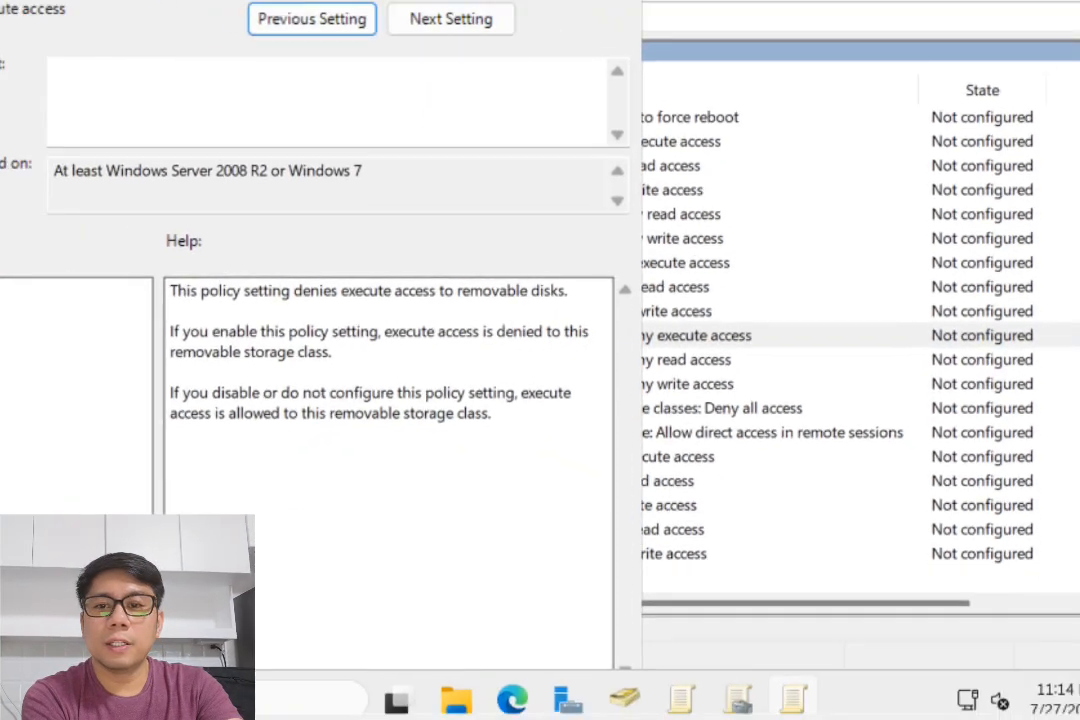
click(73, 152)
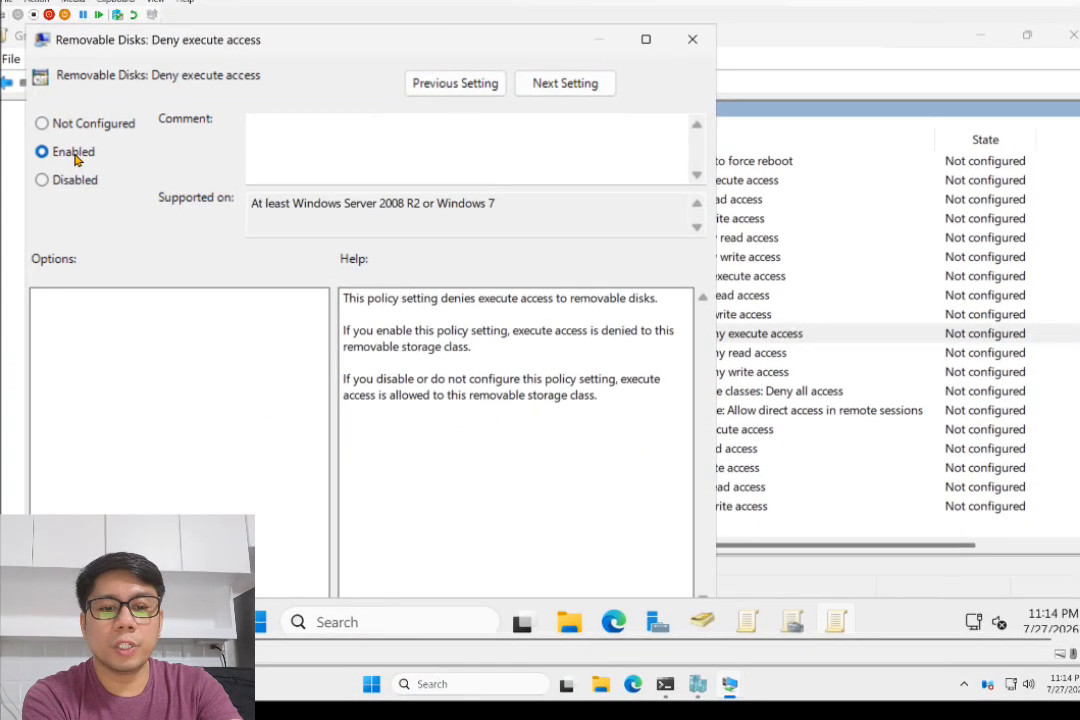
double_click(555, 40)
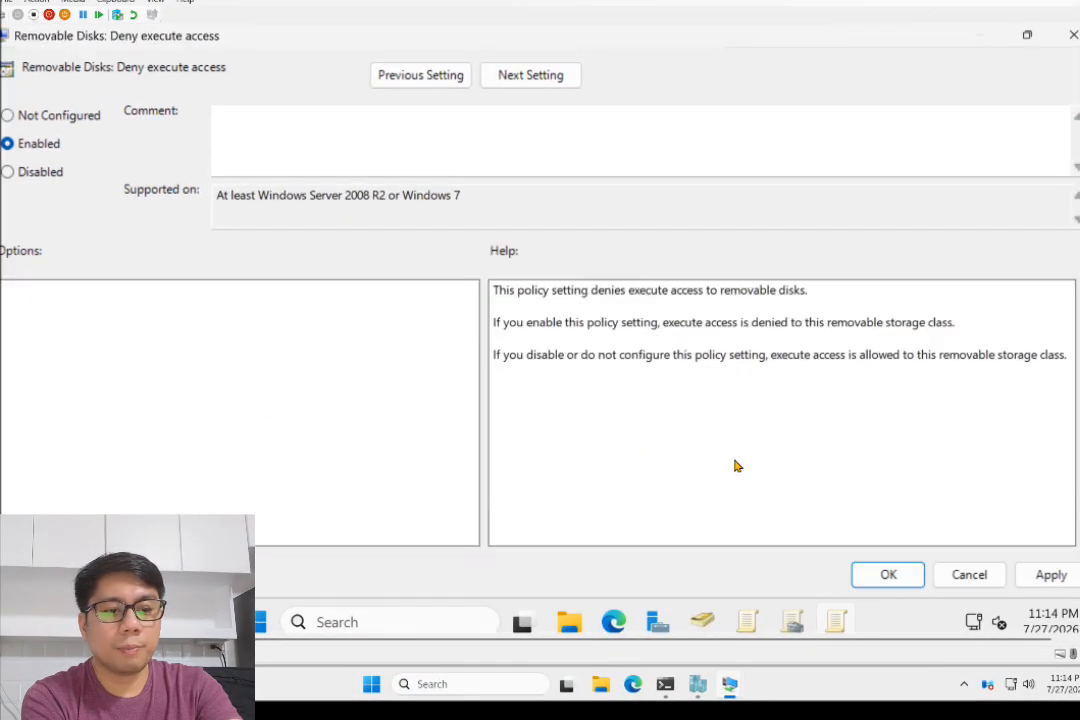
click(1050, 576)
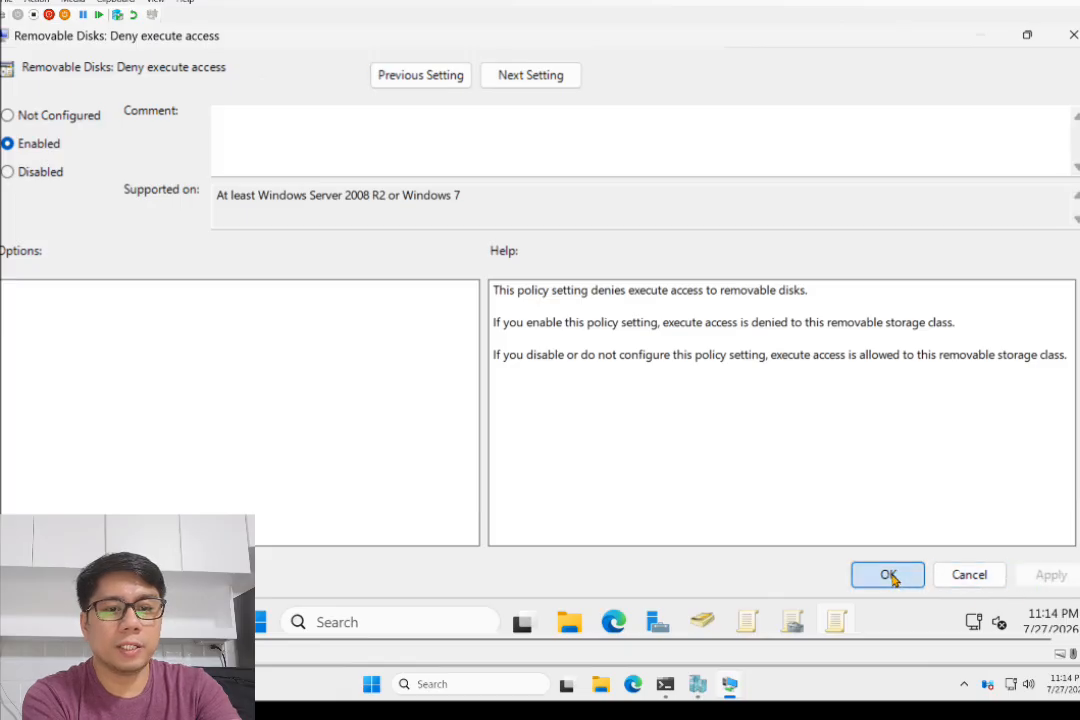
click(888, 576)
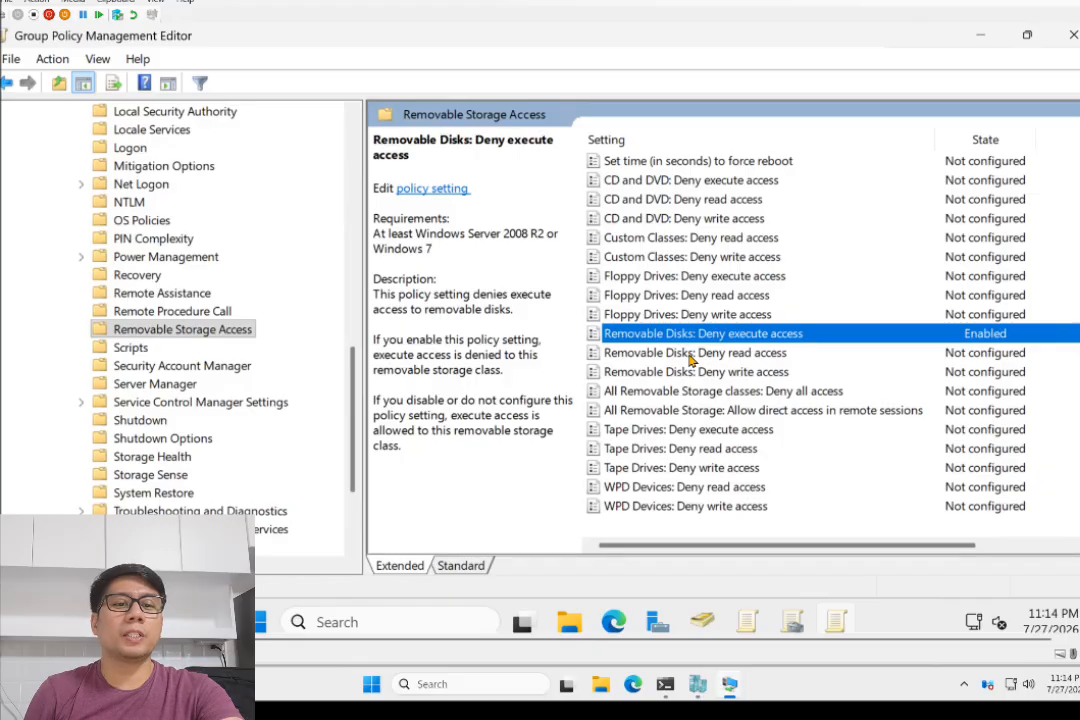
Set the "Removable Disks: Deny read access" policy to Enabled and apply it.
double_click(605, 352)
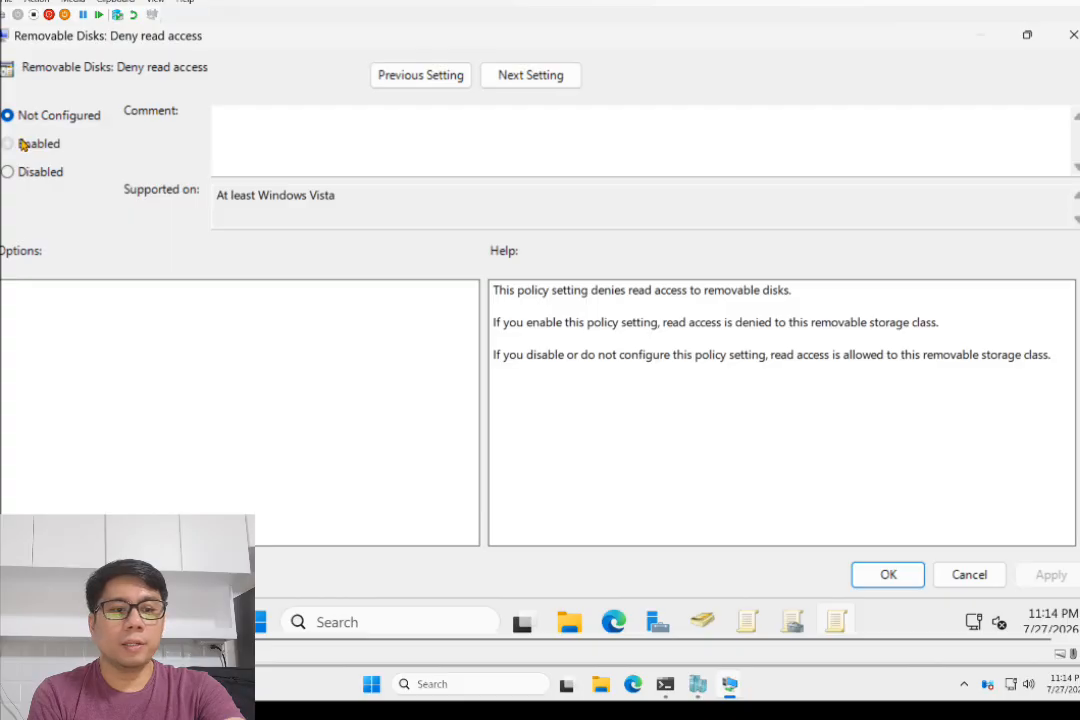
click(22, 144)
click(1051, 576)
click(904, 575)
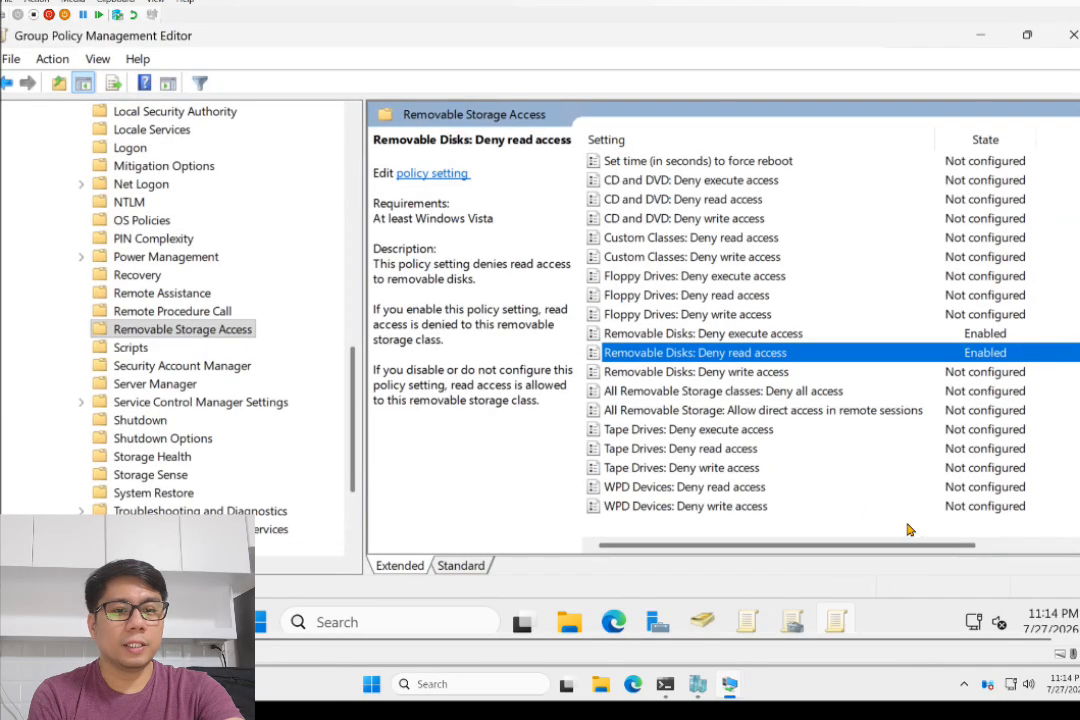
Set the "Removable Disks: Deny write access" policy to Enabled and apply it.
click(675, 372)
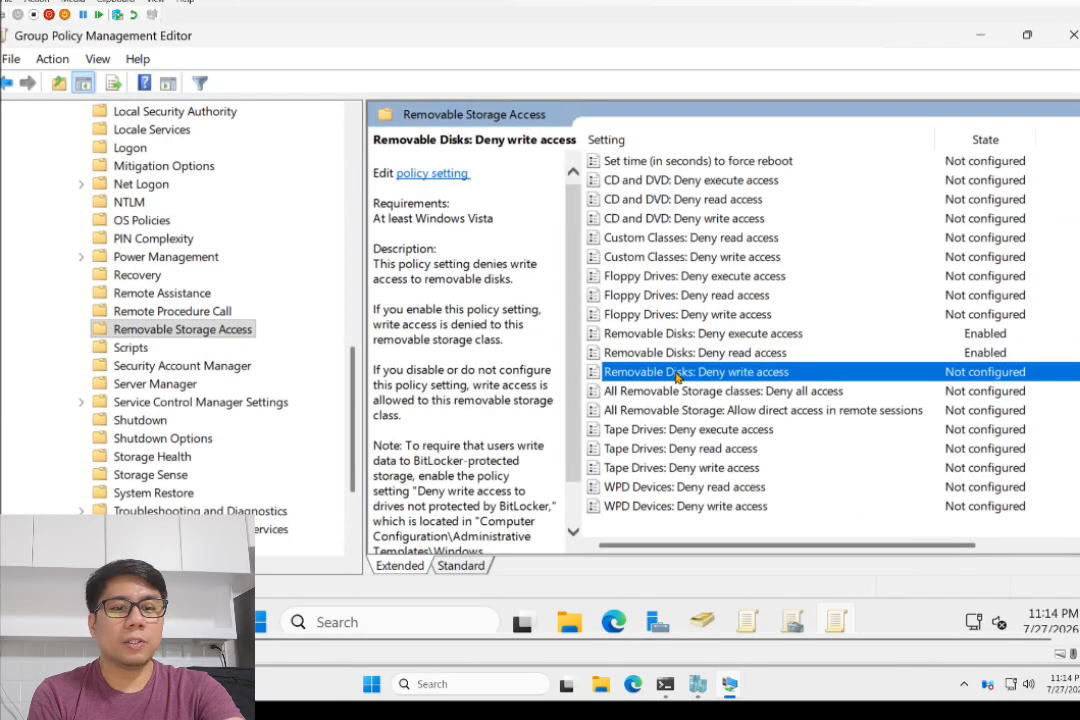
double_click(675, 372)
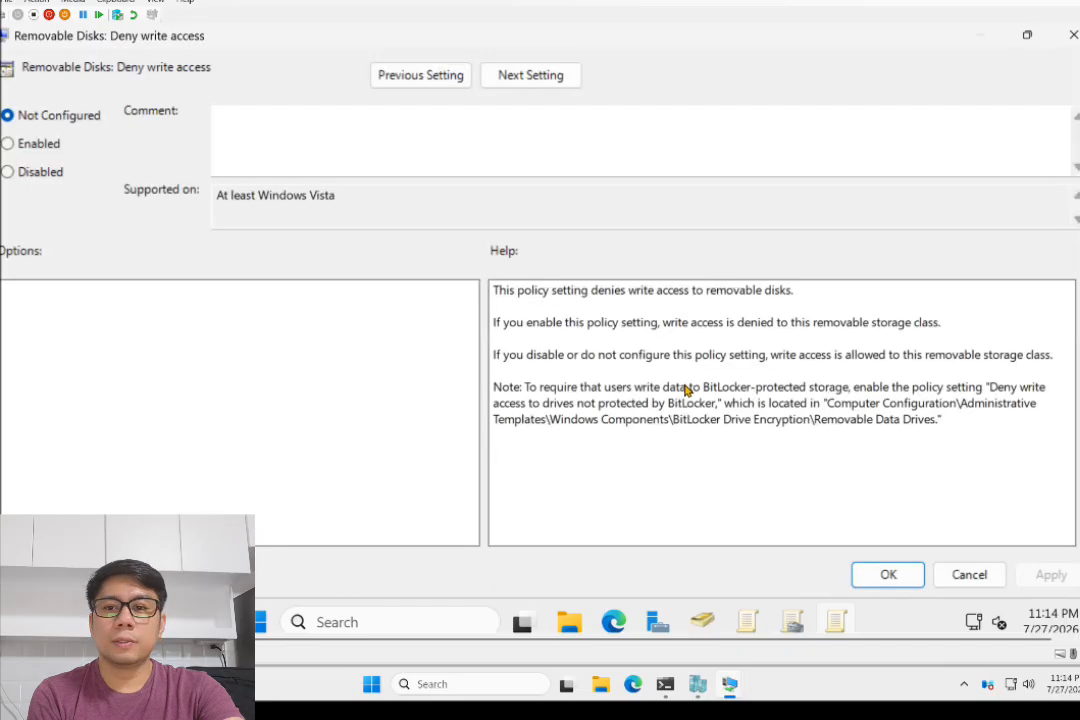
click(35, 144)
click(1055, 579)
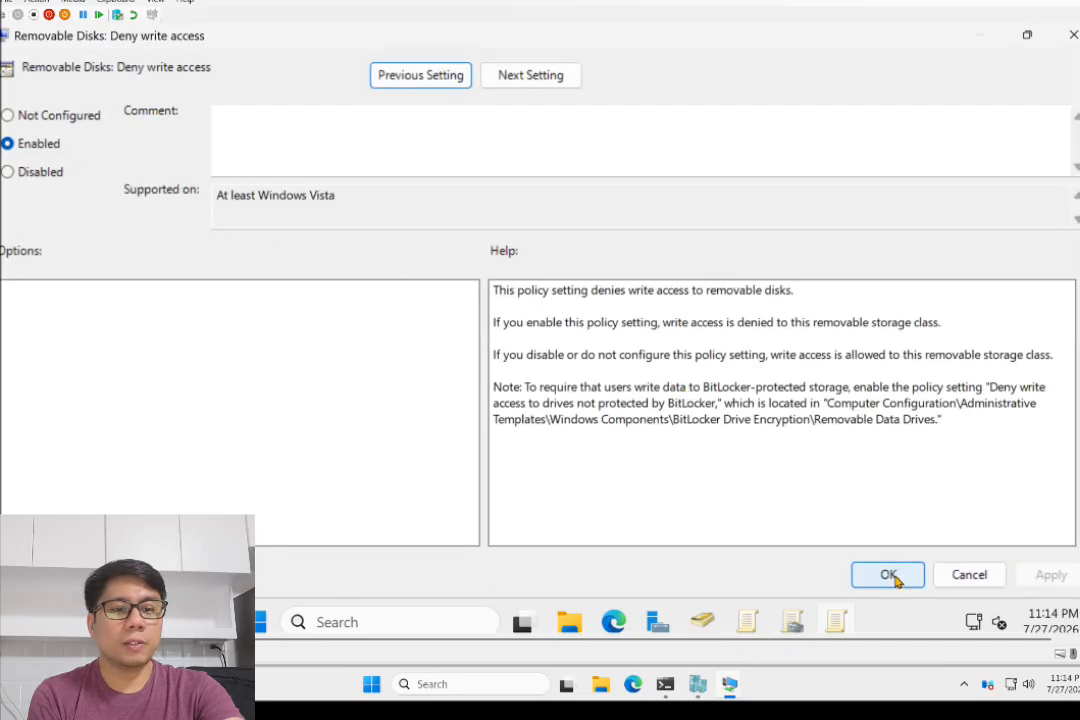
click(890, 575)
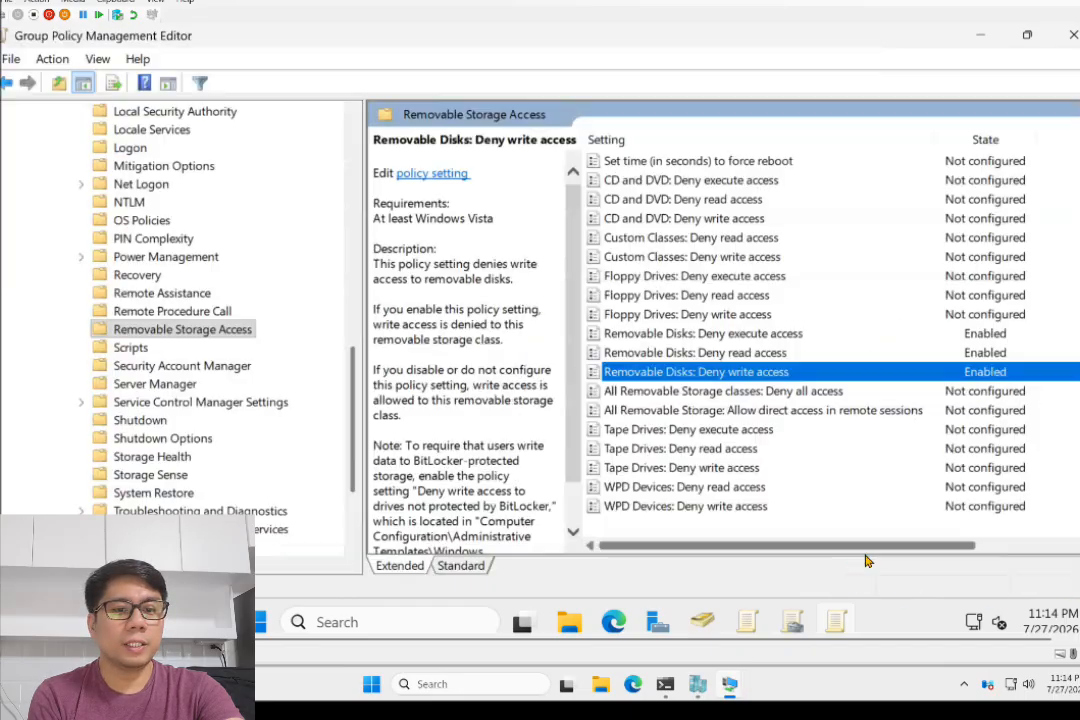
Set the "All Removable Storage classes: Deny all access" policy to Enabled and apply it.
click(656, 396)
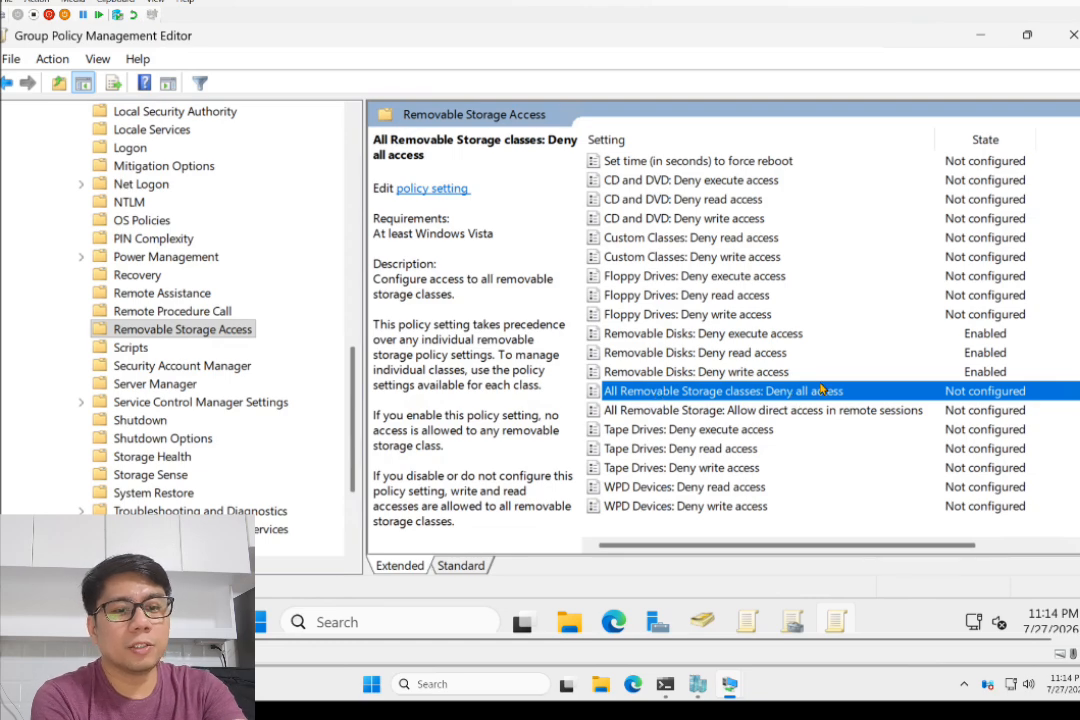
click(671, 412)
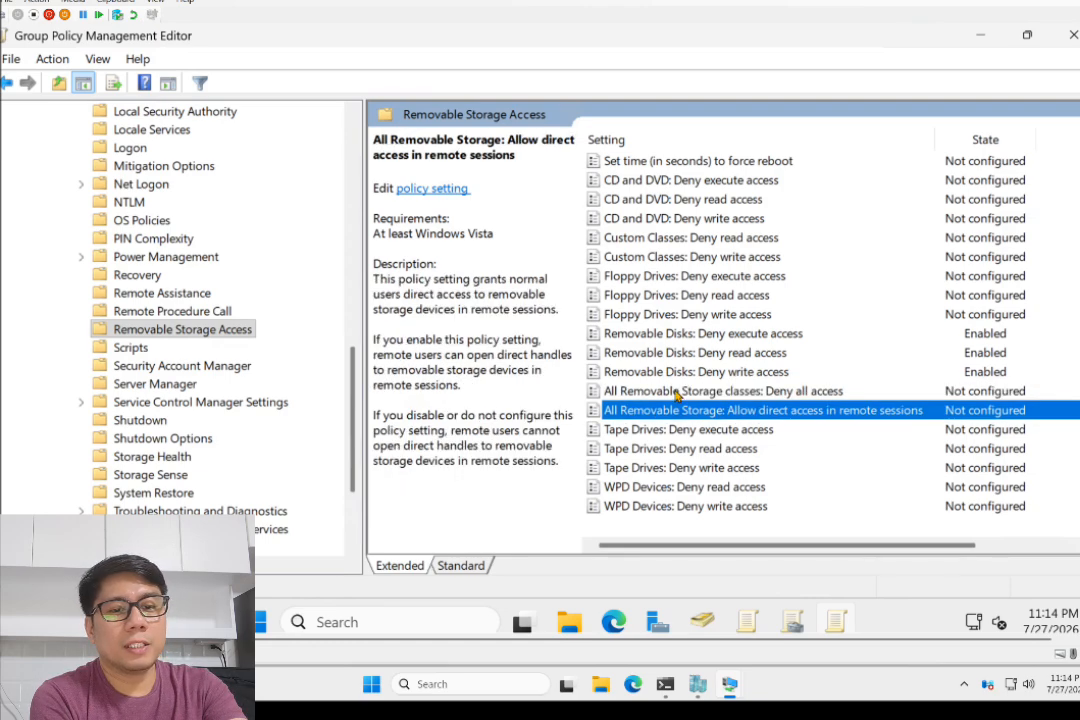
click(705, 396)
double_click(705, 396)
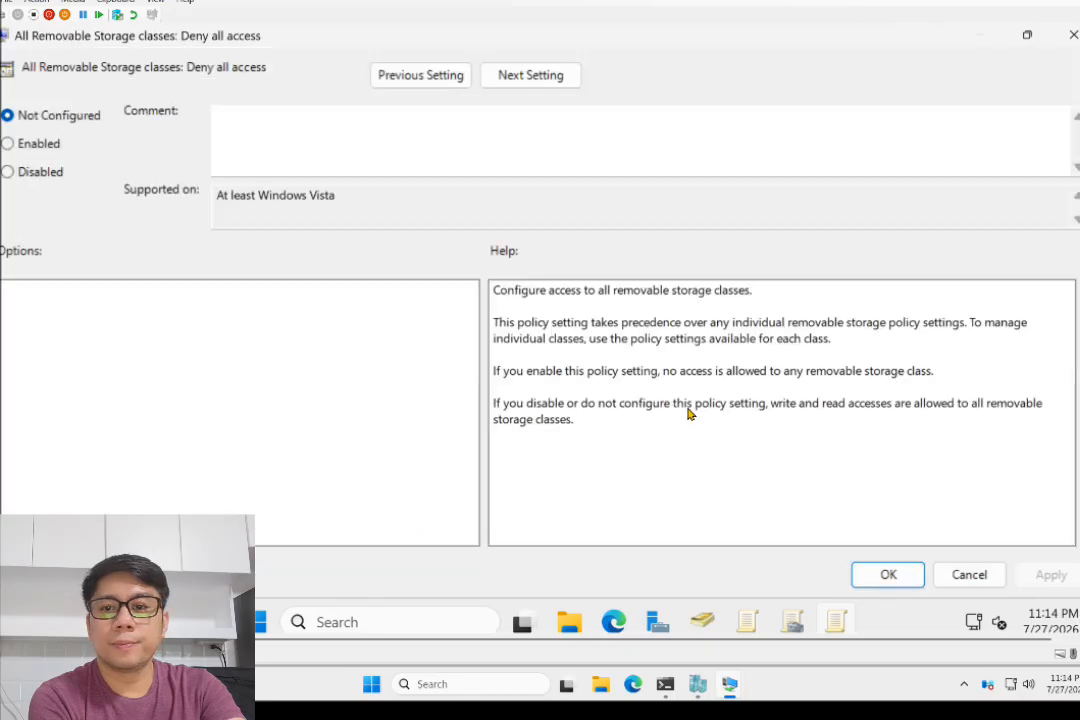
click(30, 143)
click(1030, 577)
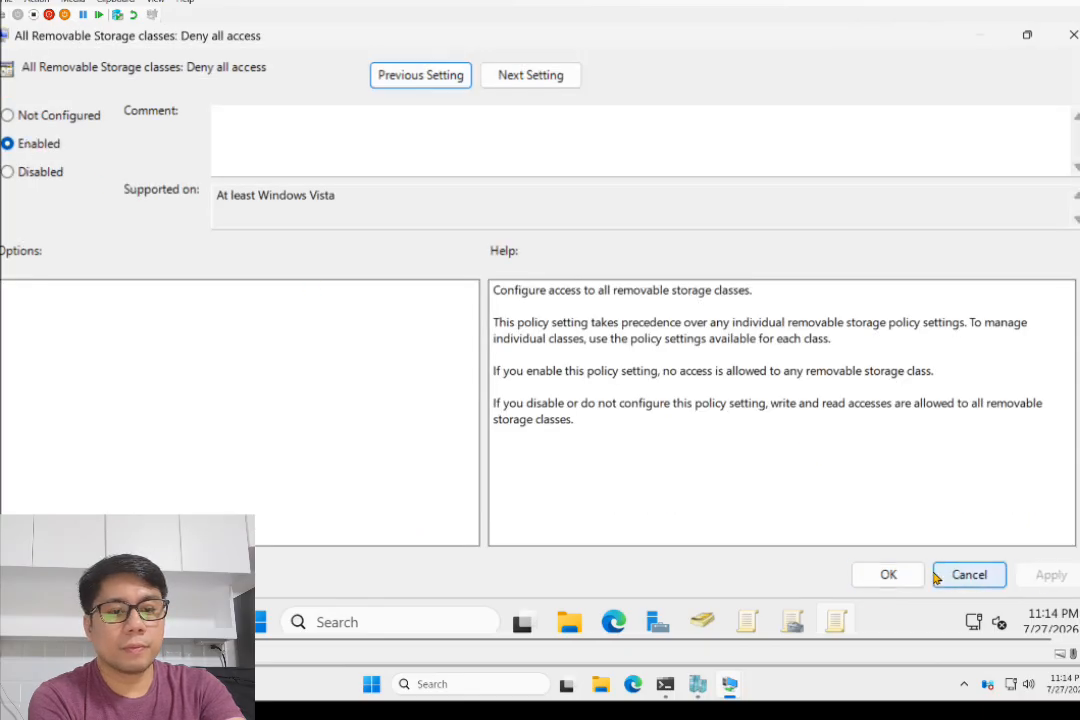
click(890, 575)
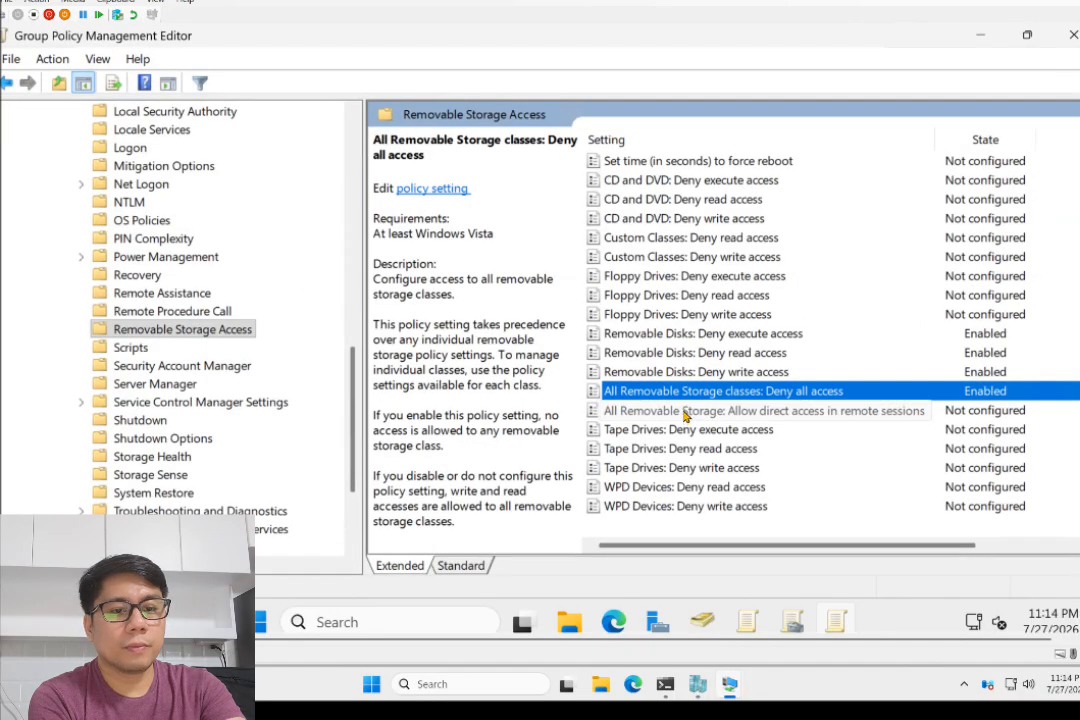
Set the "All Removable Storage: Allow direct access in remote sessions" policy to Enabled.
click(686, 412)
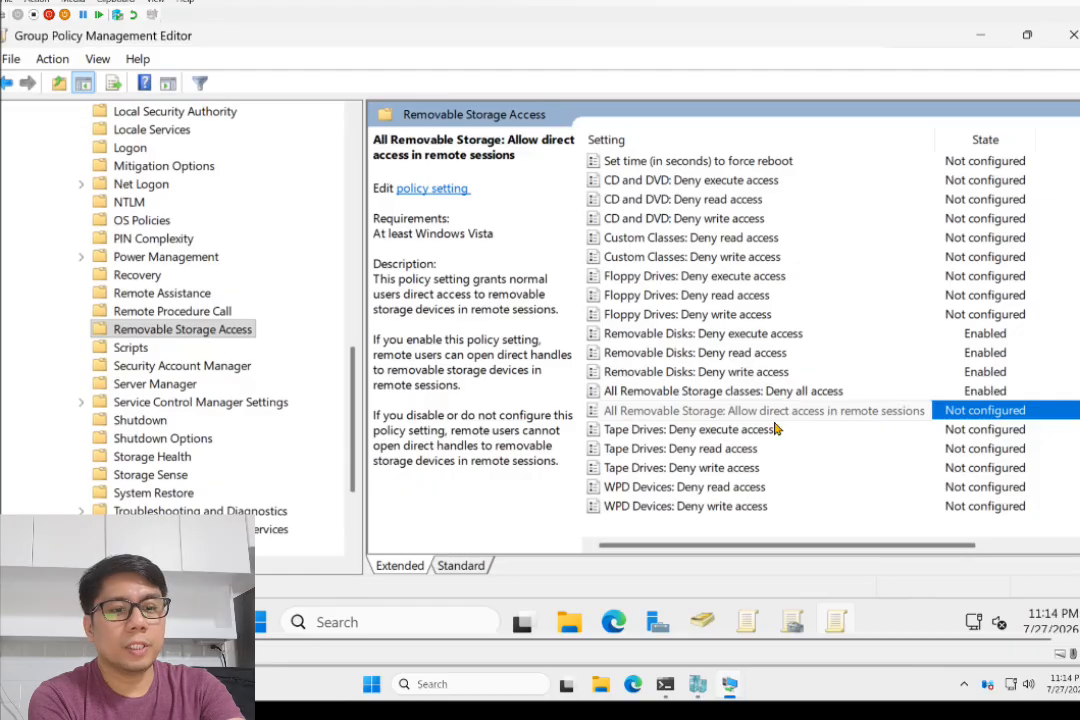
double_click(692, 411)
click(40, 146)
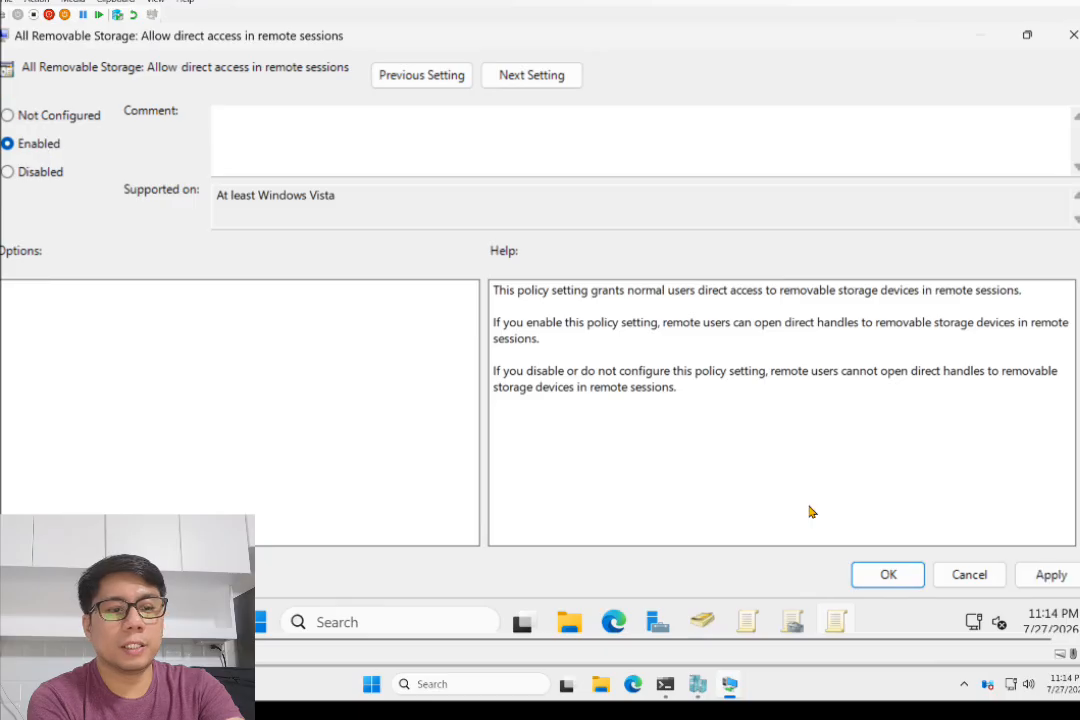
click(887, 574)
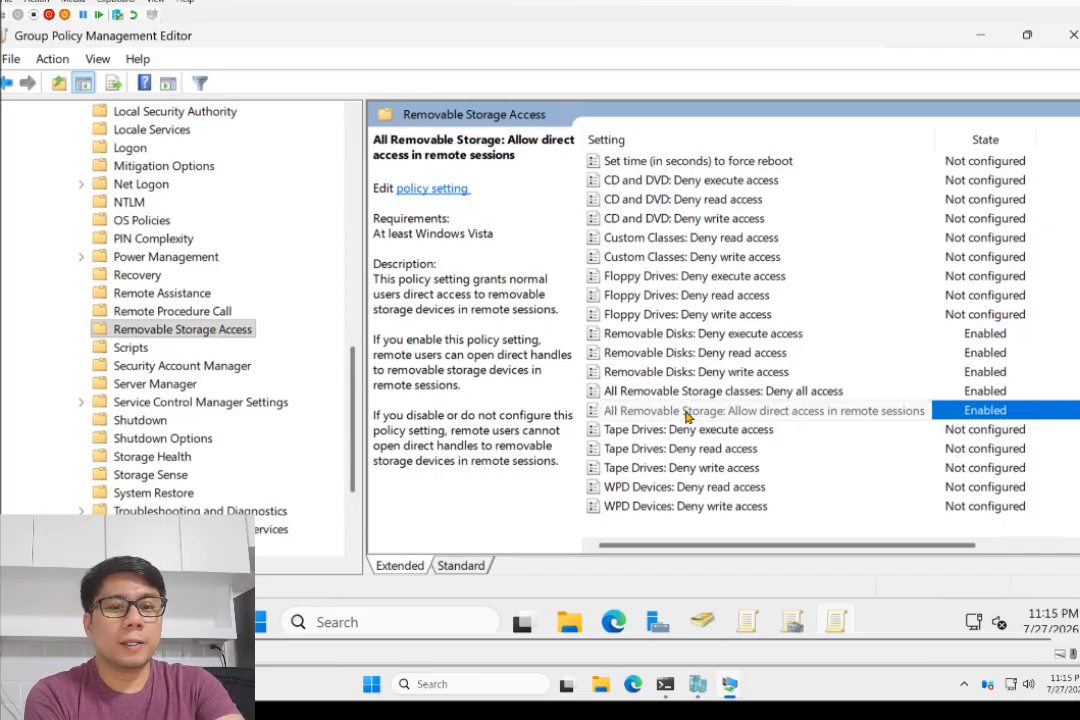
Review the CD and DVD, Tape Drives, WPD Devices, Removable Disks and All Removable Storage policies under Removable Storage Access.
click(655, 180)
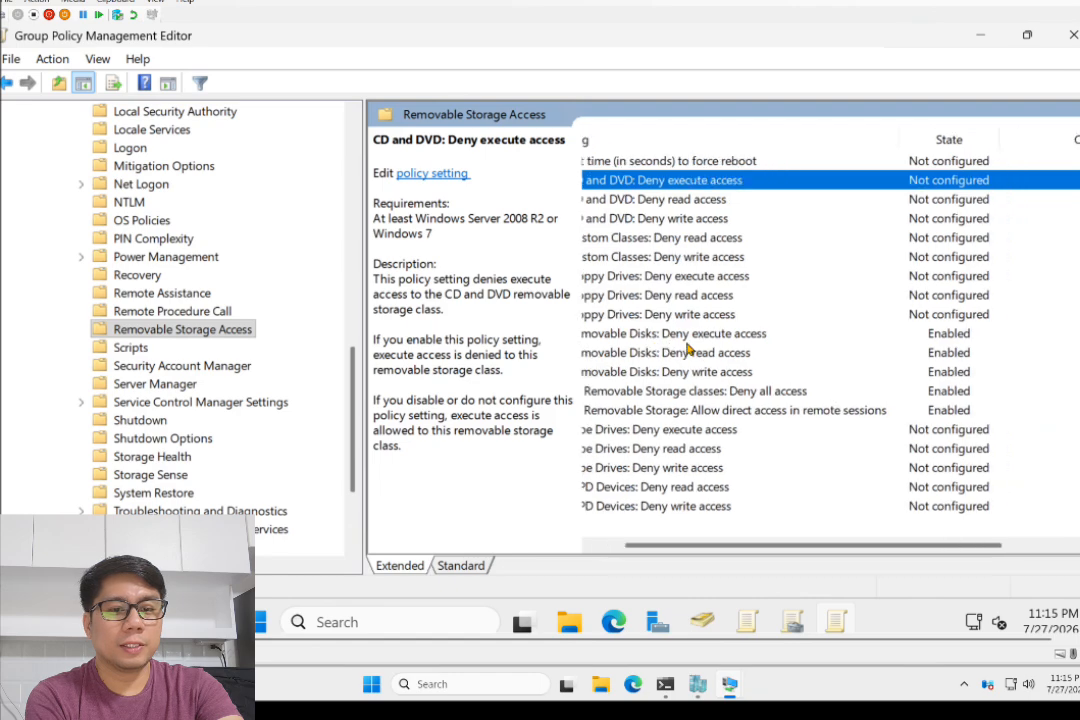
click(652, 448)
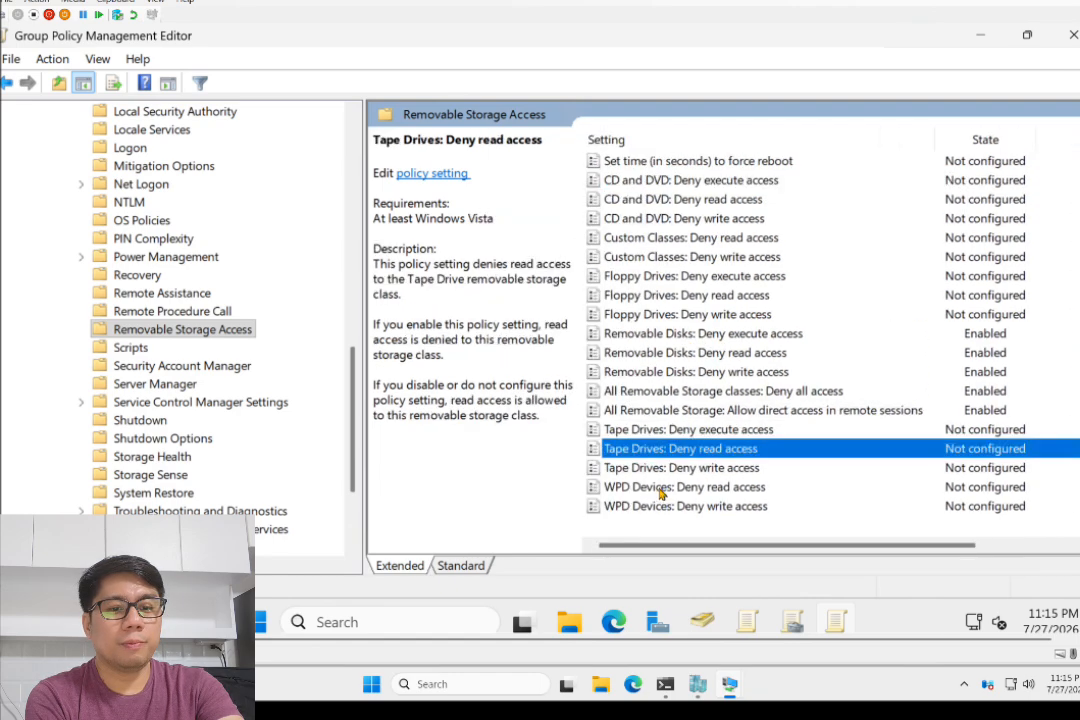
click(656, 467)
click(655, 487)
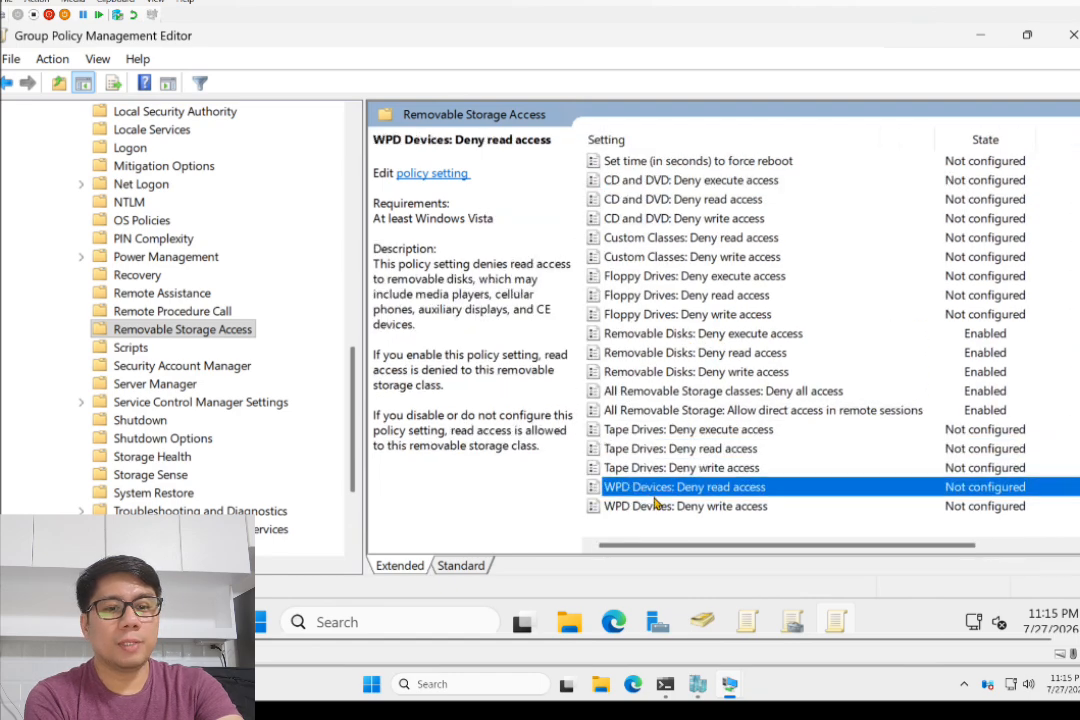
click(650, 411)
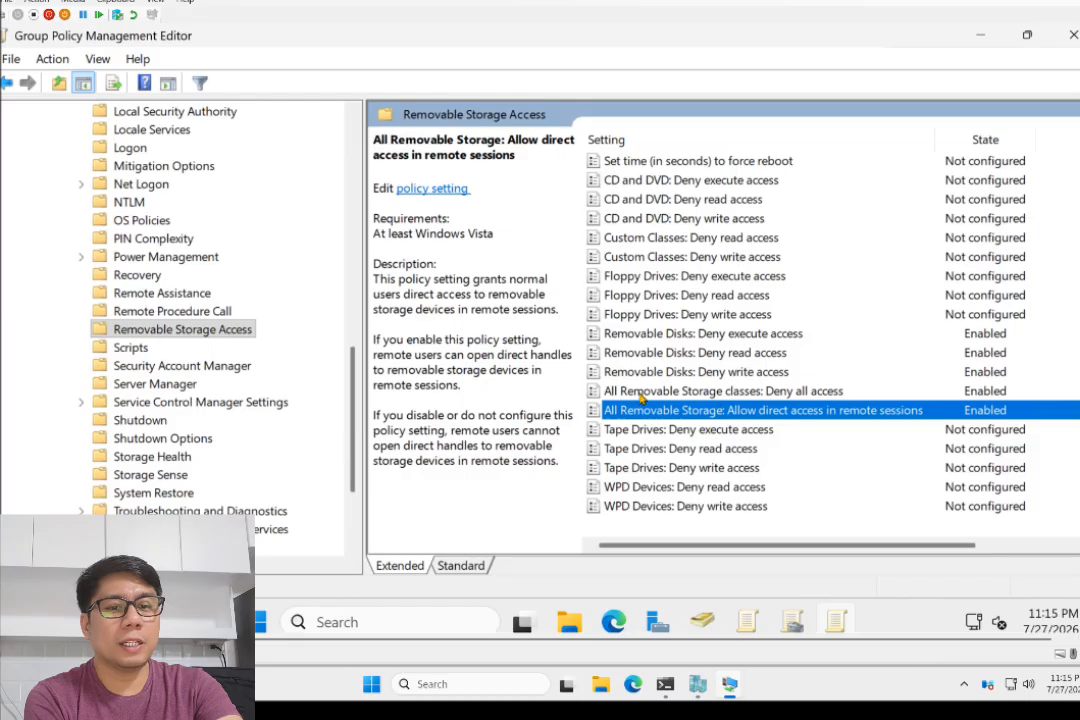
click(620, 392)
click(622, 409)
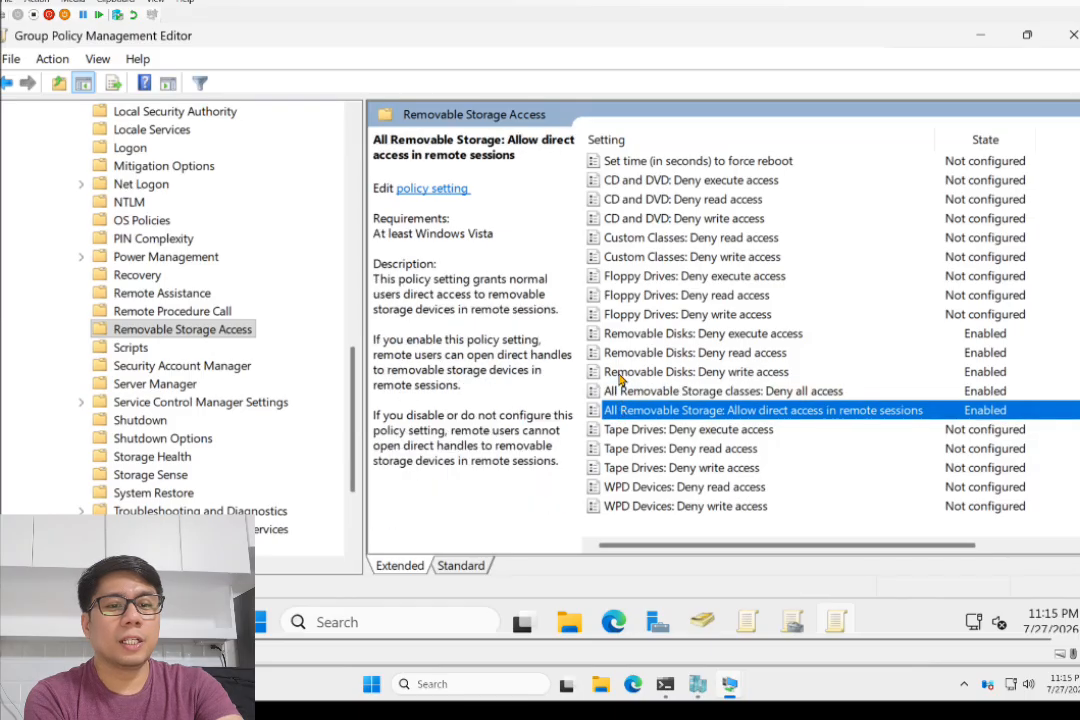
click(620, 374)
click(619, 335)
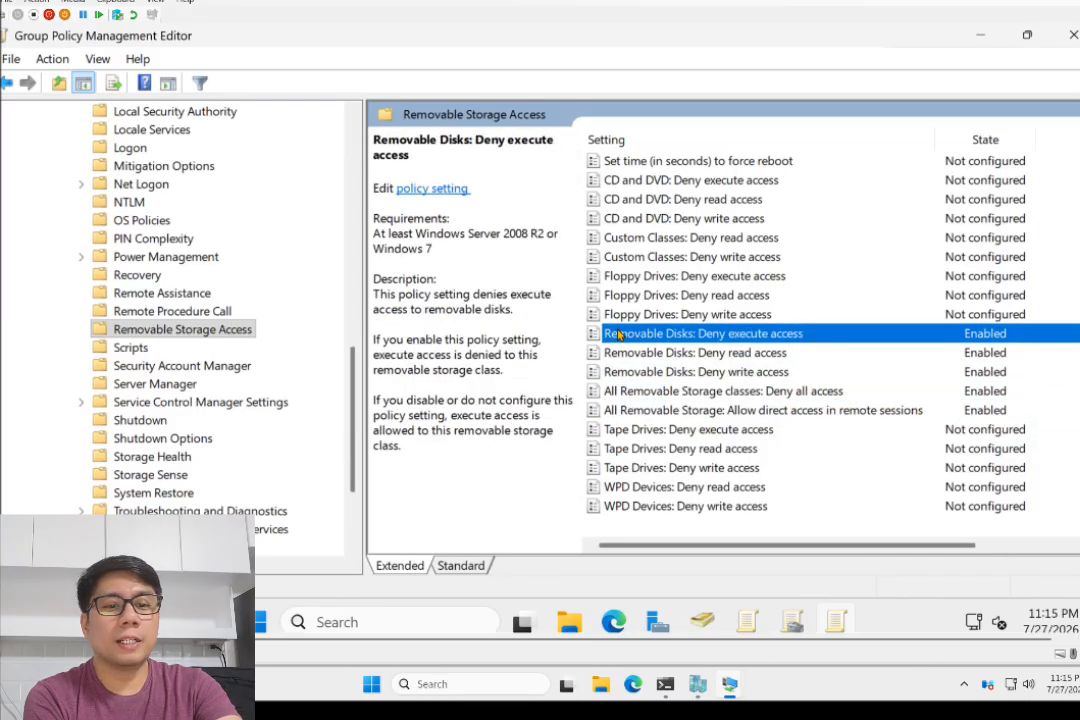
click(636, 411)
click(635, 394)
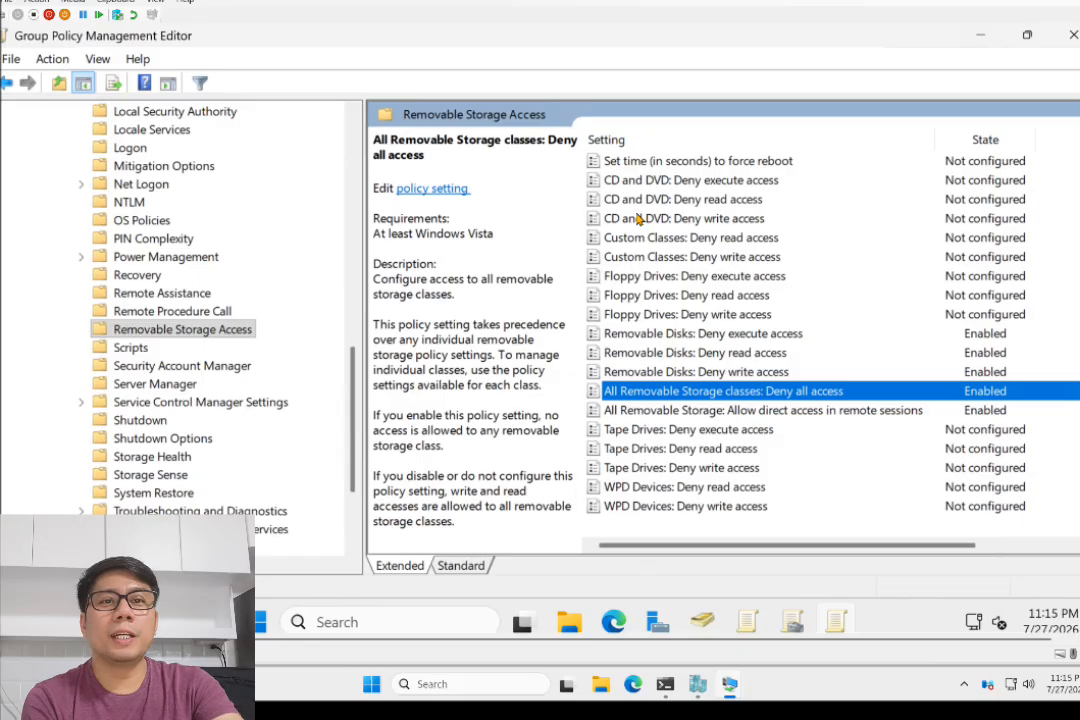
Collapse the Policies tree under Computer Configuration and close the BlockUSB policy editor.
scroll(137, 240, up, 13)
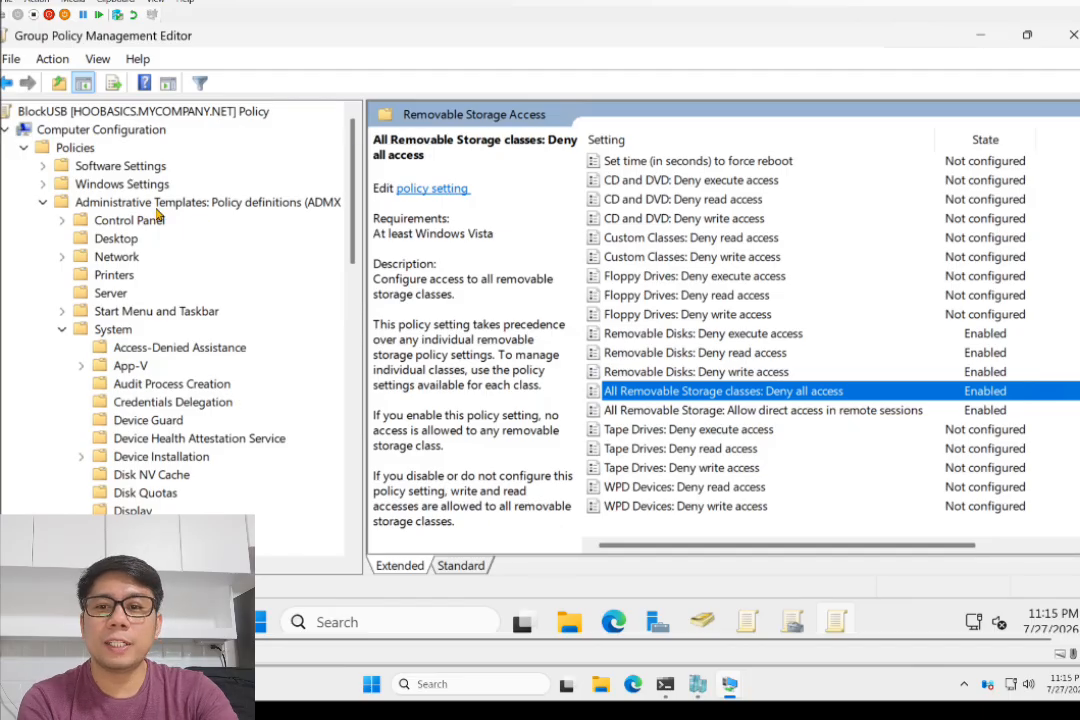
click(43, 202)
click(24, 147)
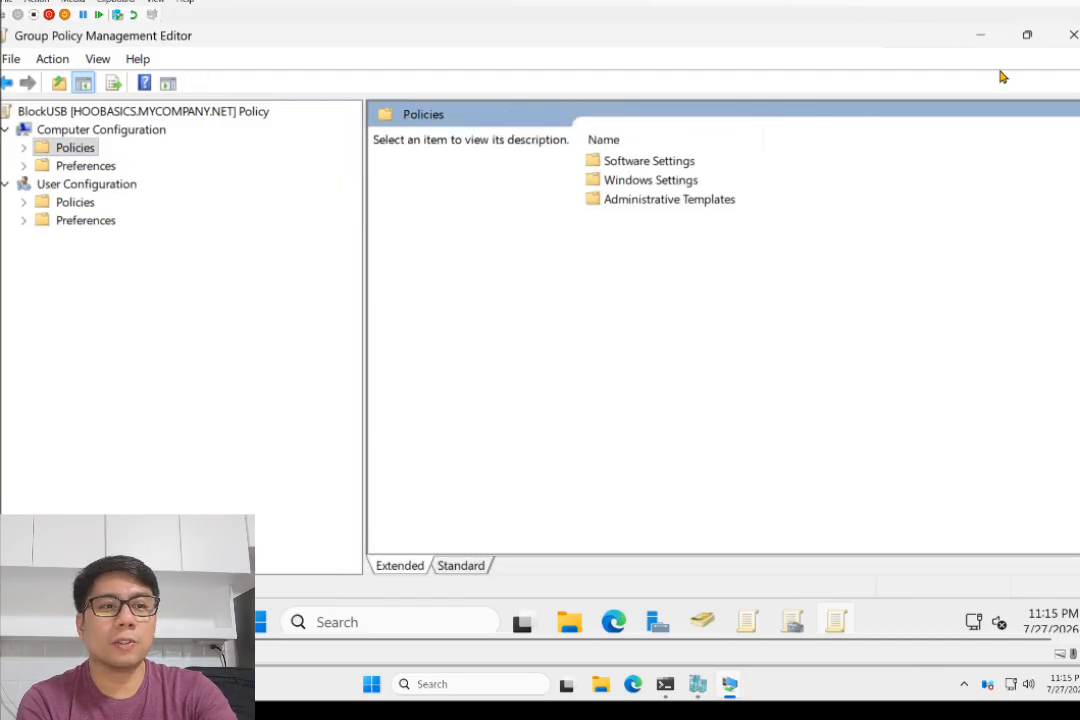
click(1073, 37)
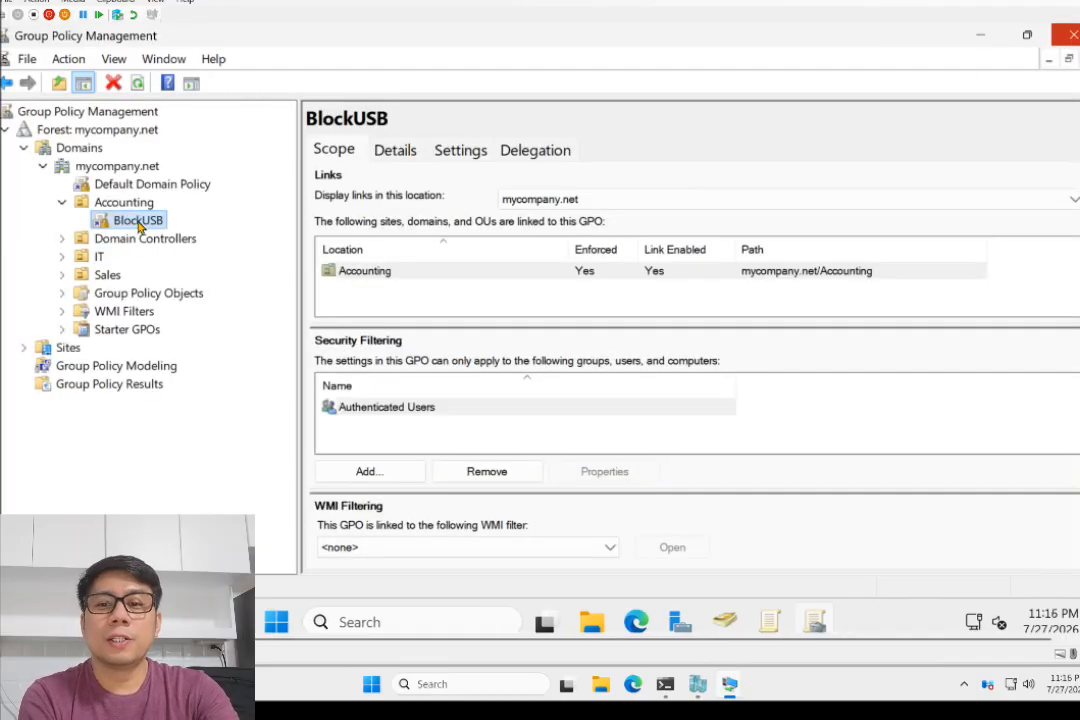
Link the existing BlockUSB GPO from mycompany.net to the Sales organizational unit.
click(107, 276)
click(62, 275)
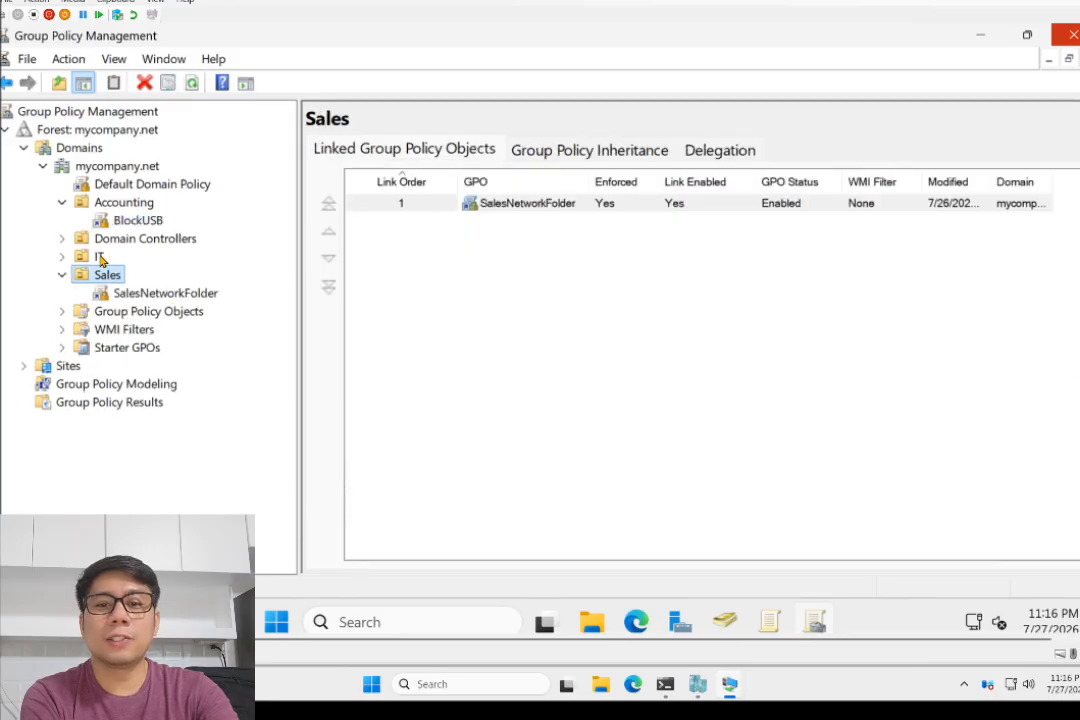
click(138, 220)
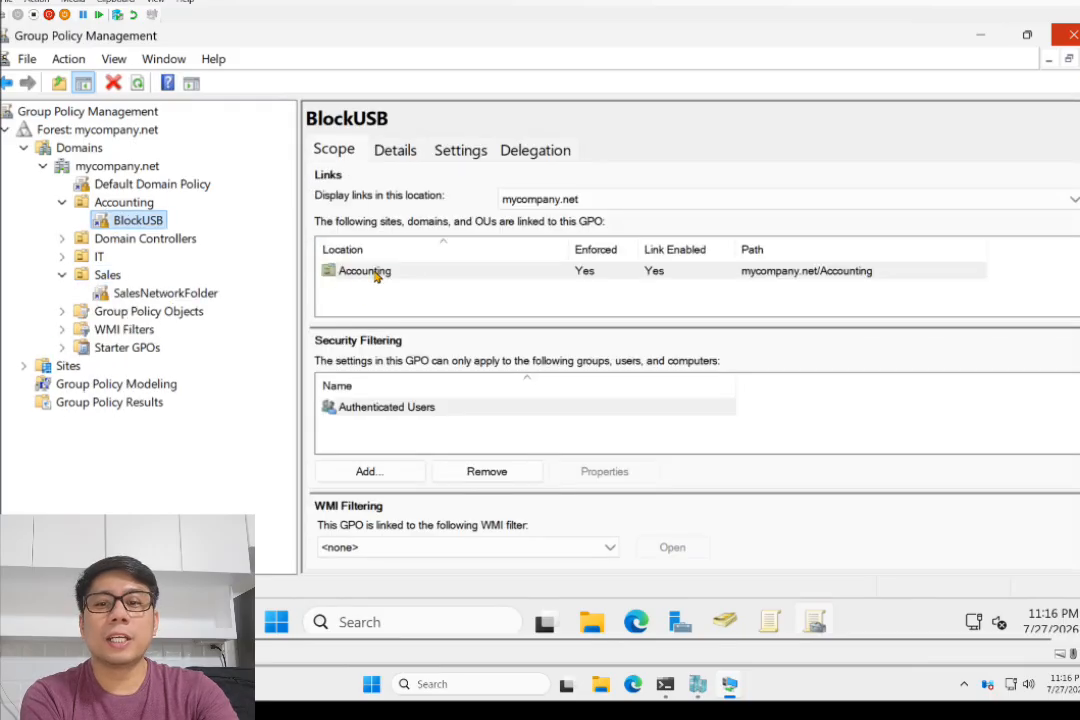
click(104, 276)
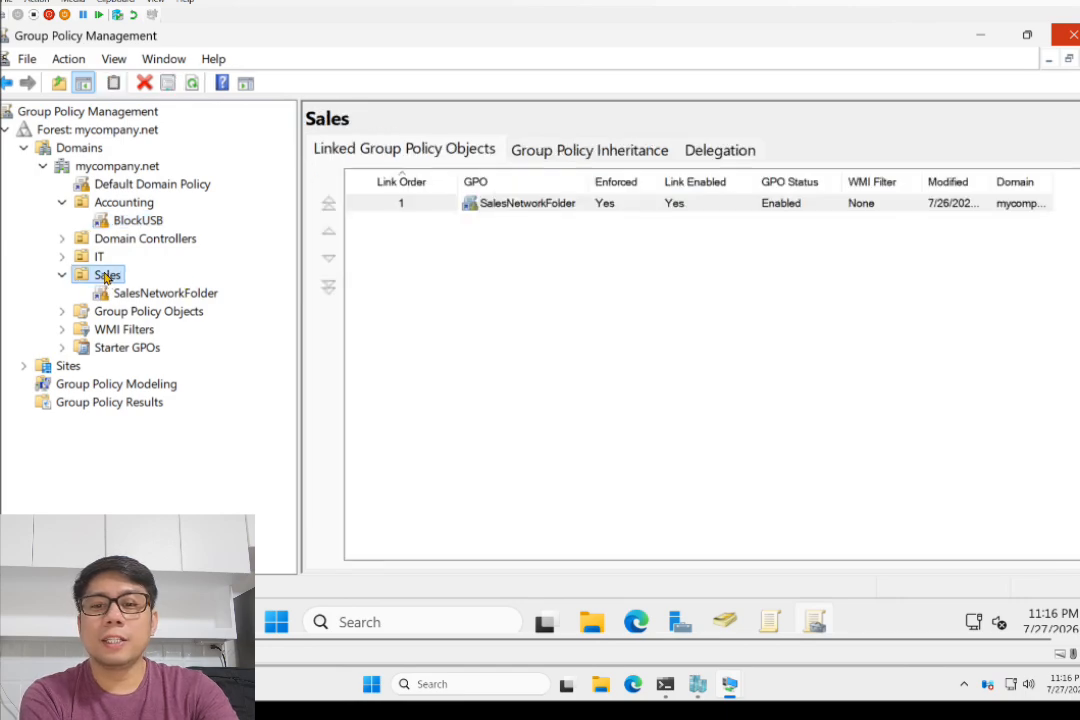
right_click(105, 277)
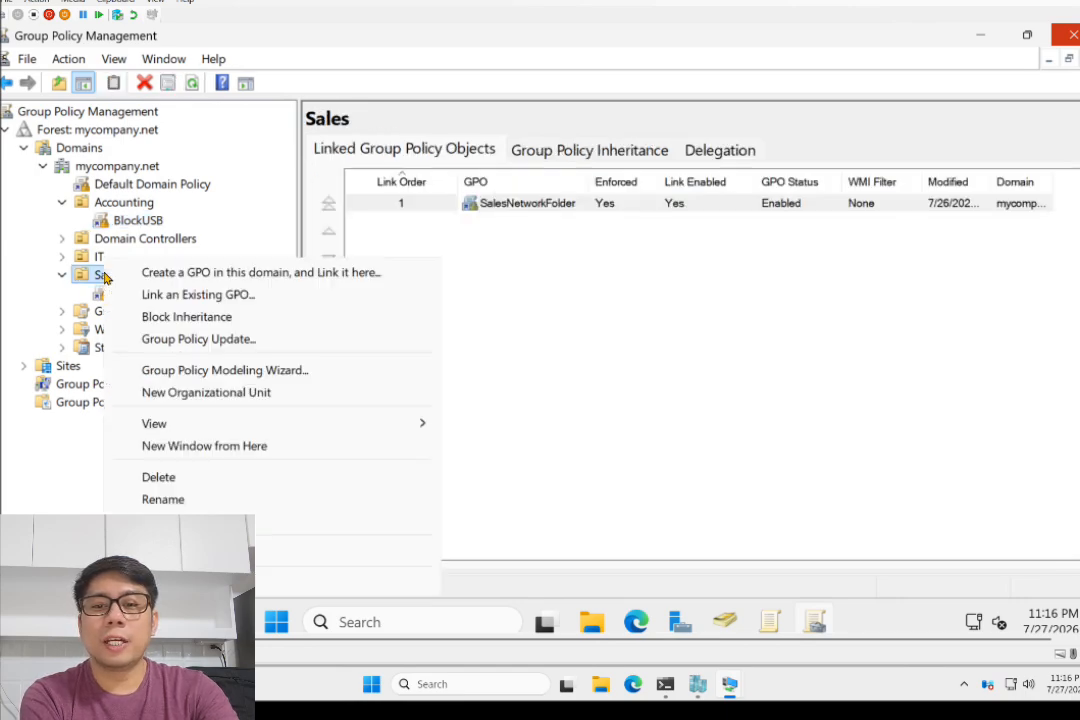
click(196, 295)
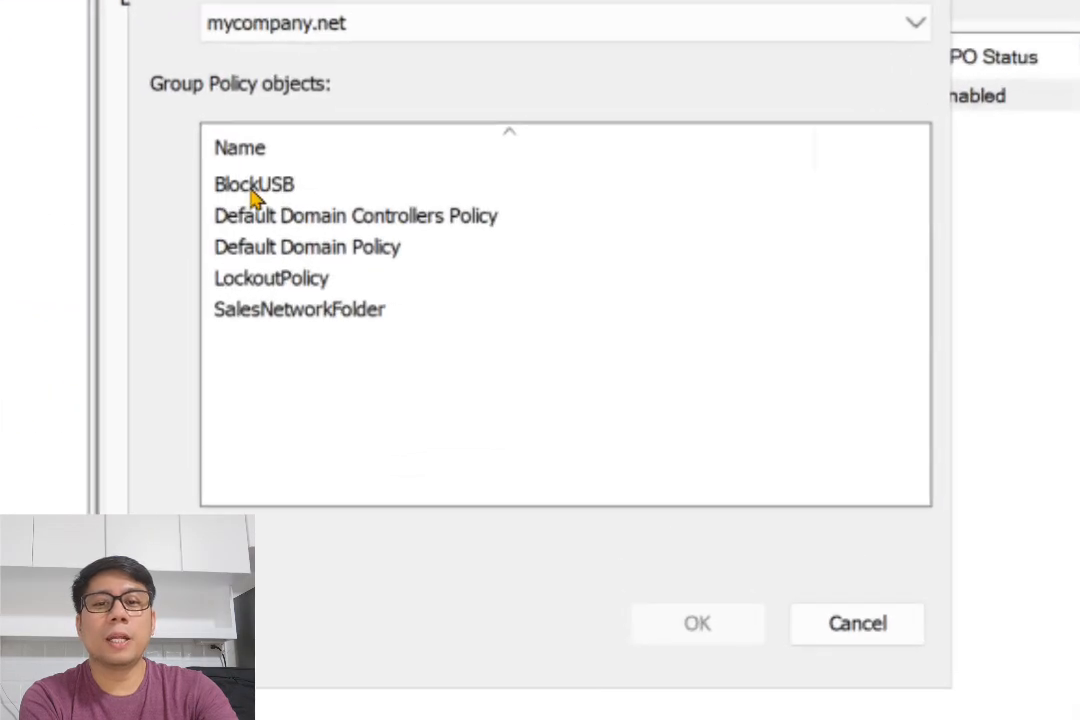
click(288, 221)
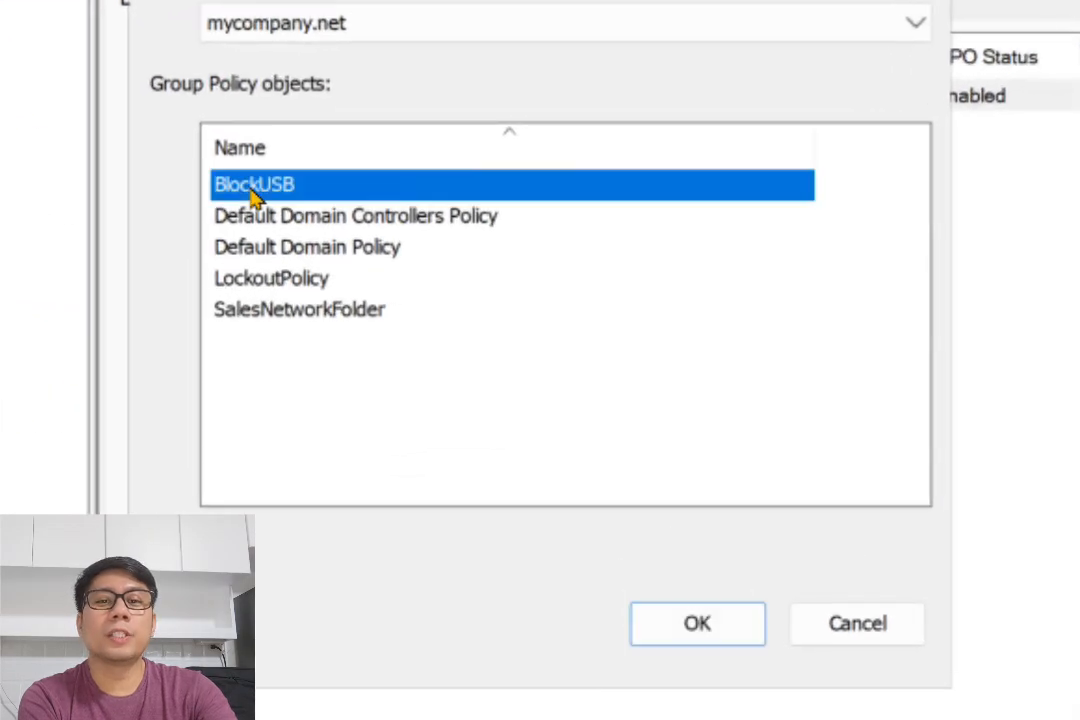
click(704, 632)
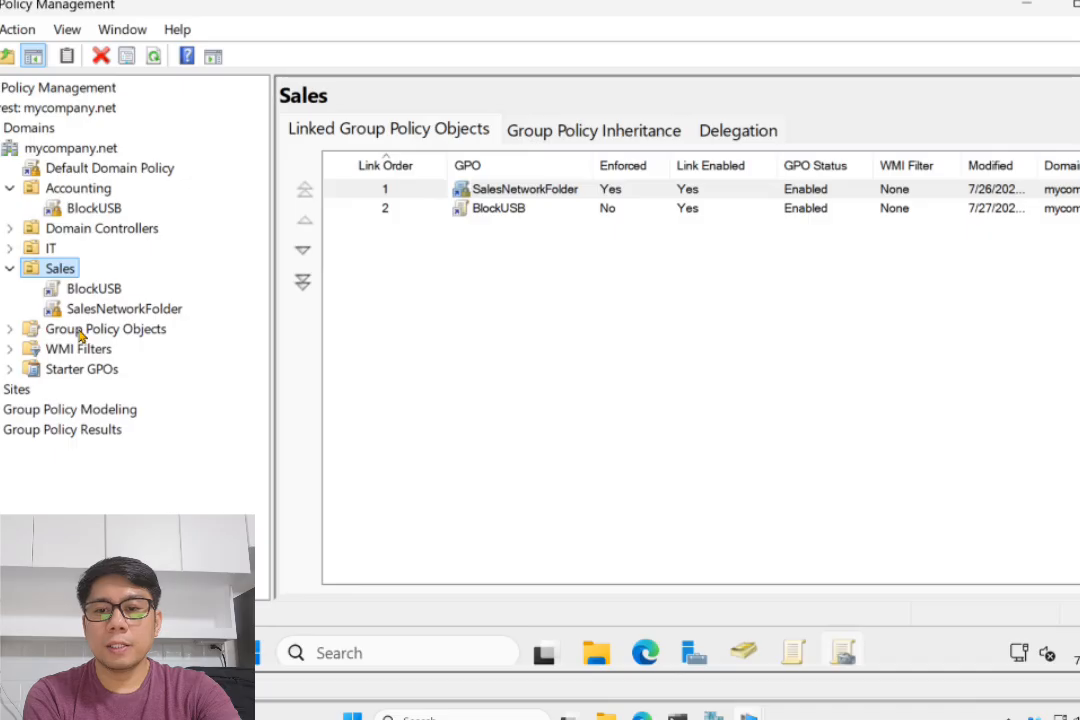
Examine which organizational units are linked to the BlockUSB policy listed under Group Policy Objects.
click(10, 329)
click(103, 350)
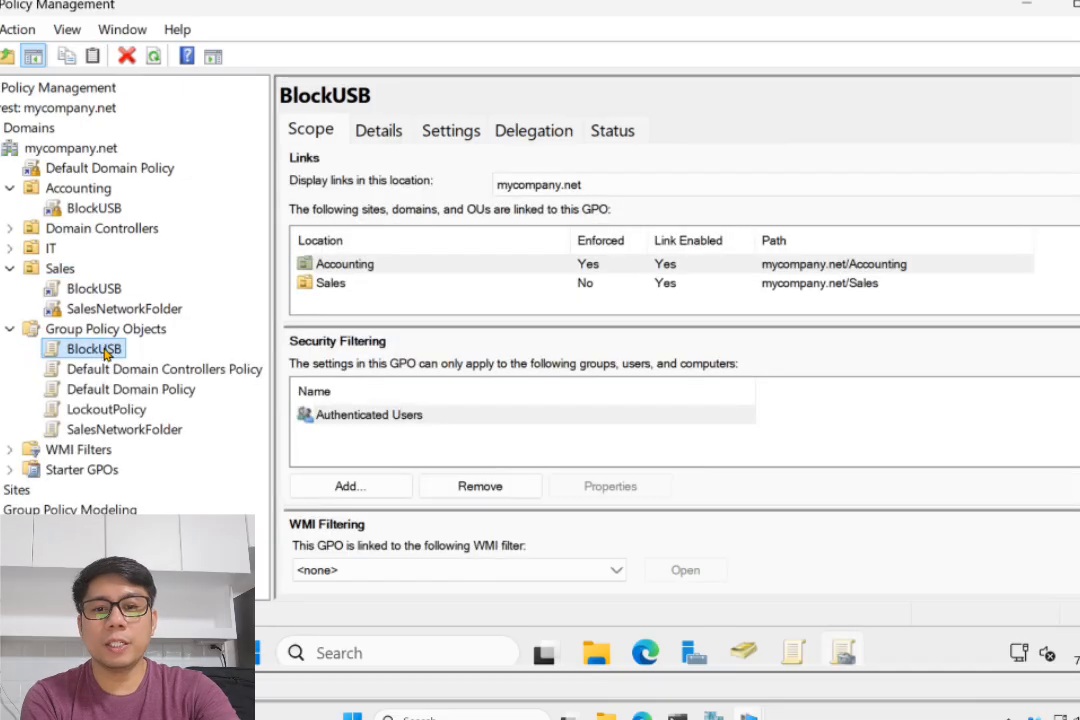
click(340, 282)
click(340, 266)
click(325, 283)
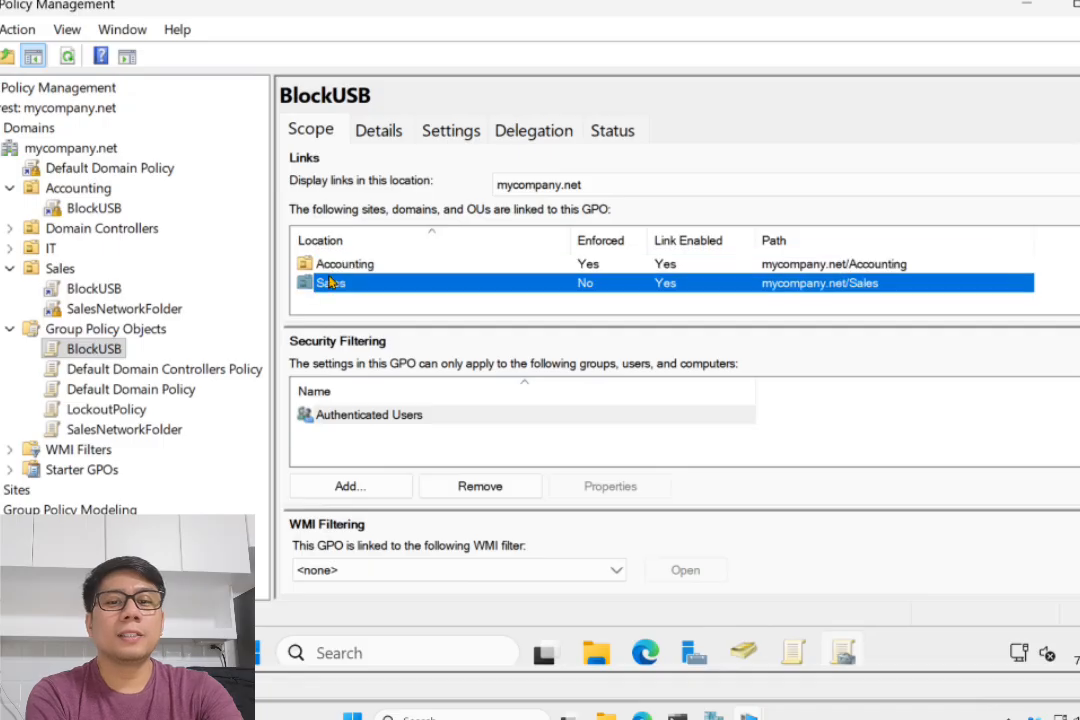
click(330, 266)
click(332, 284)
click(342, 268)
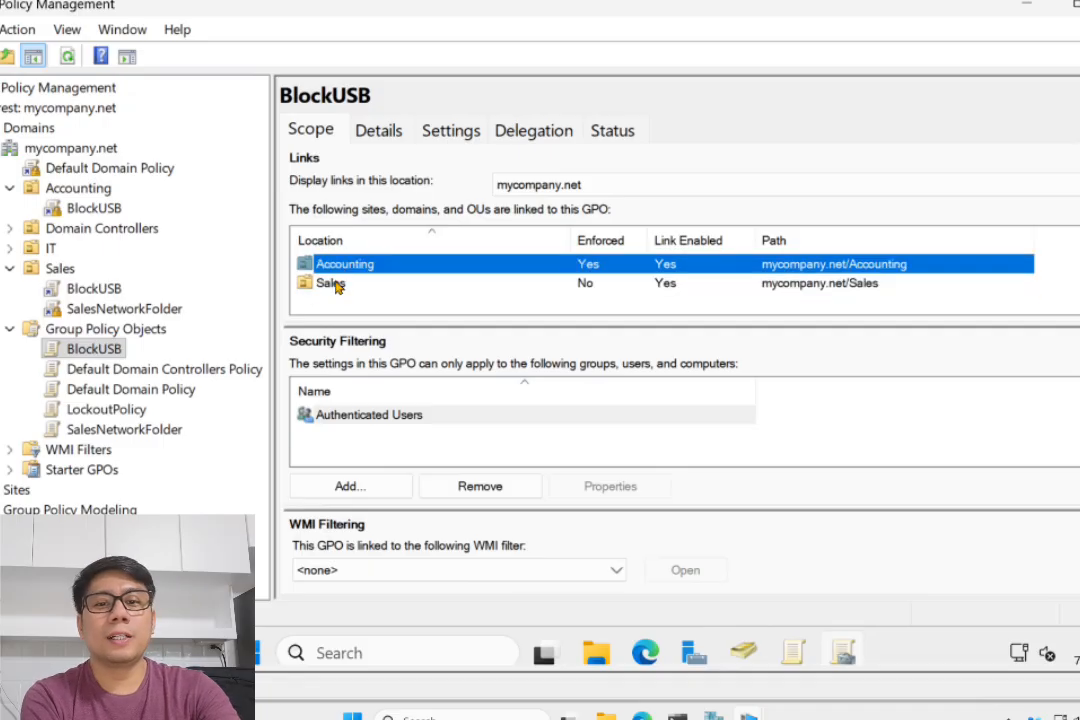
click(338, 284)
click(342, 269)
click(337, 282)
click(338, 268)
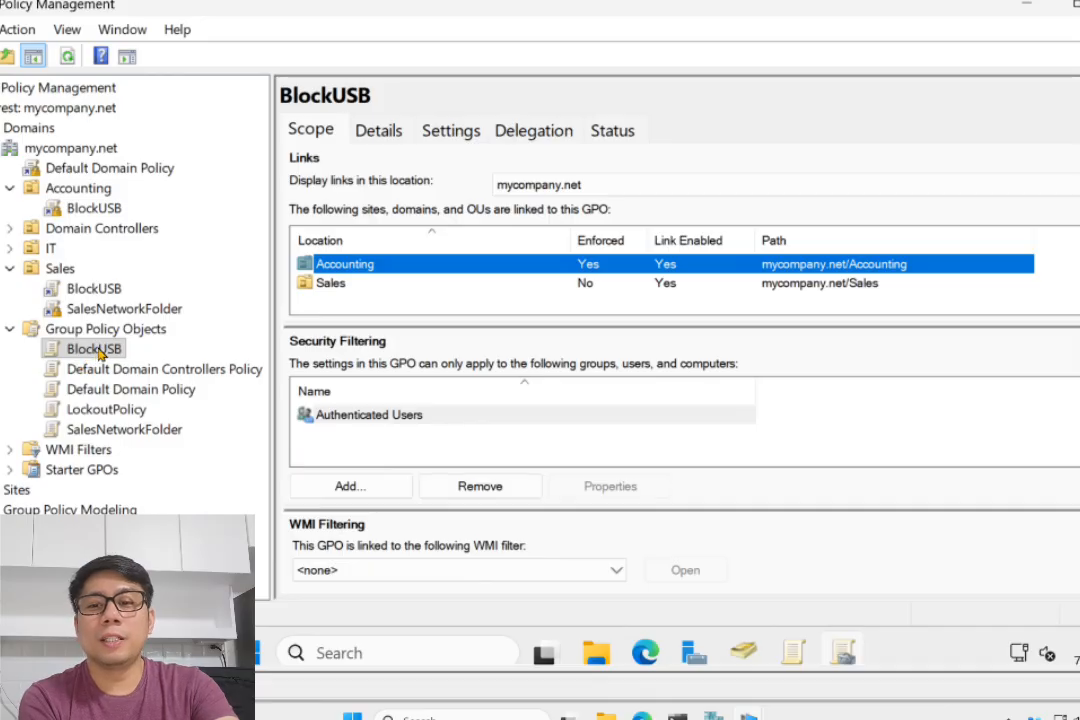
right_click(52, 253)
click(133, 291)
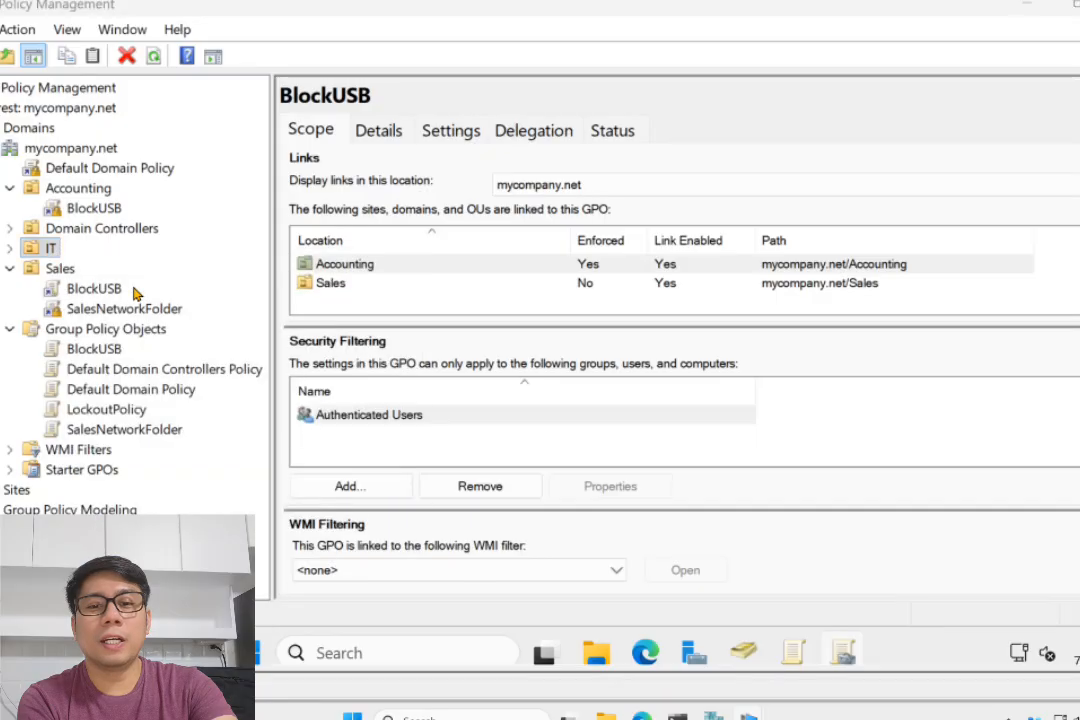
click(385, 243)
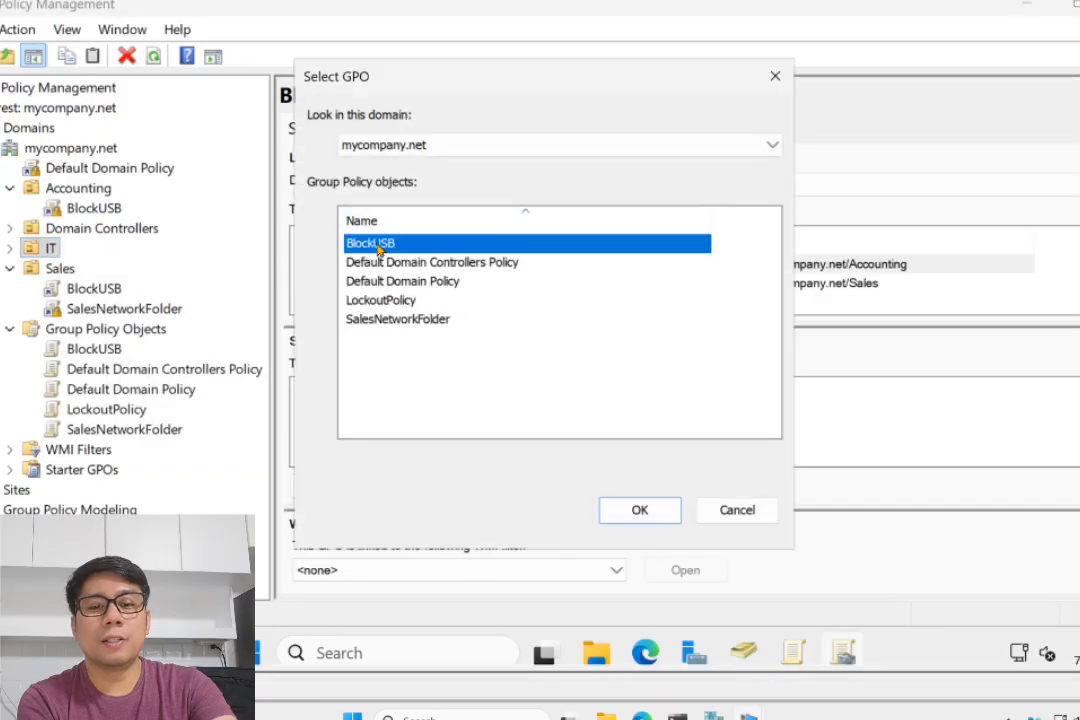
click(745, 512)
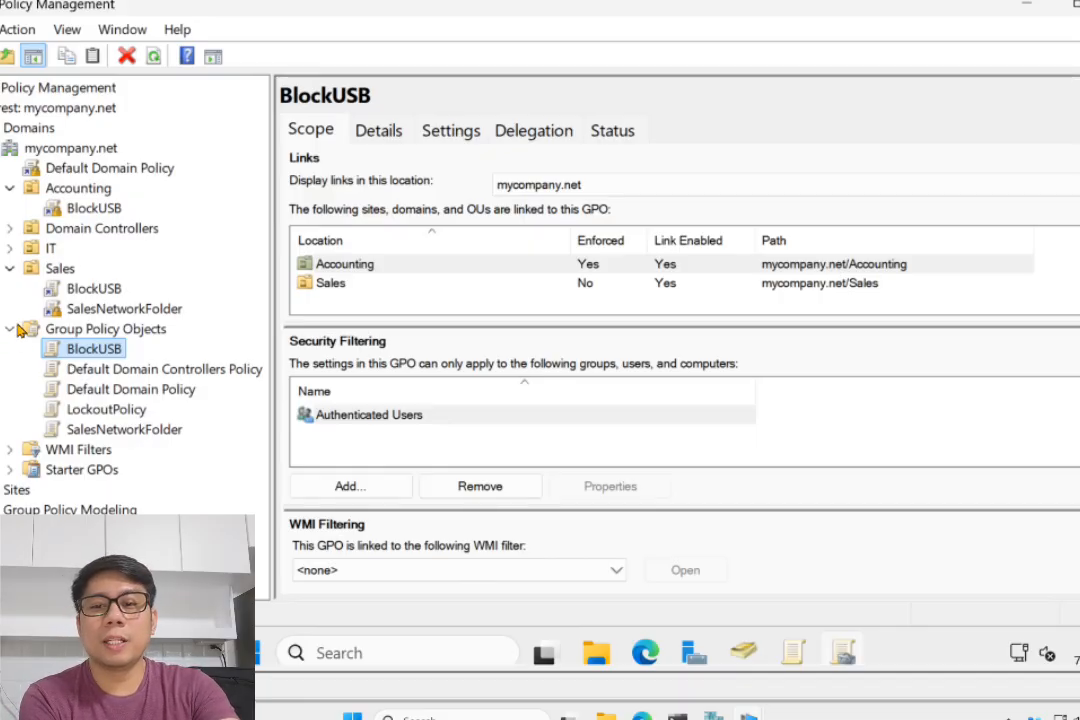
Check the GPOs linked to Sales and Accounting and the scope of the BlockUSB link under each.
click(58, 270)
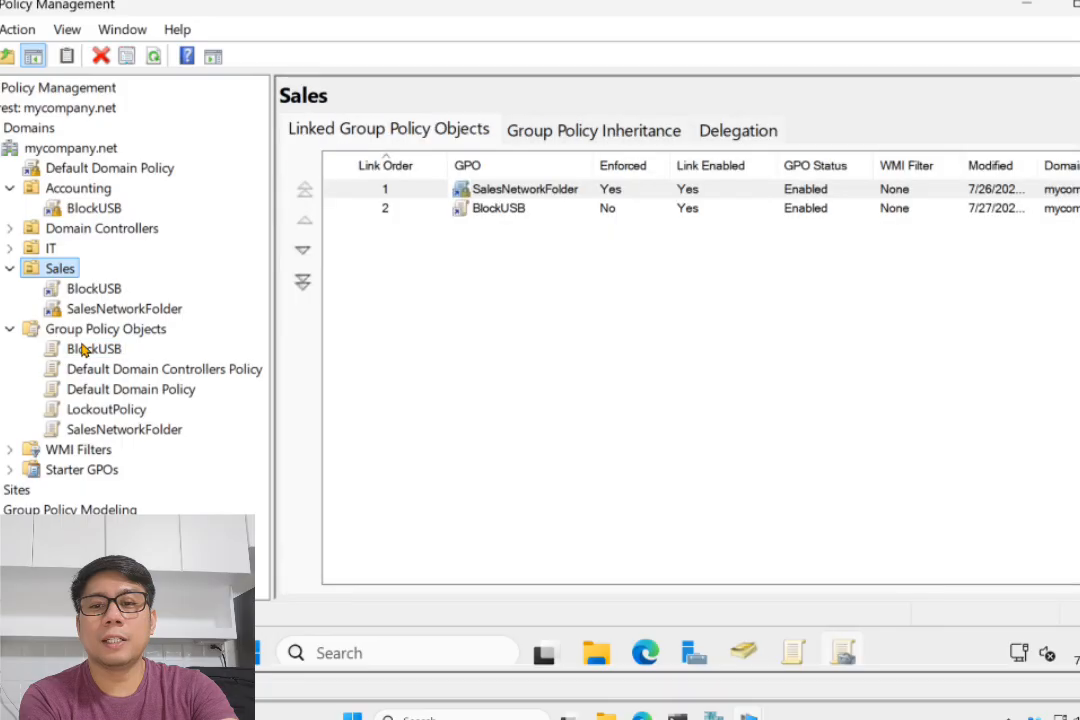
click(55, 190)
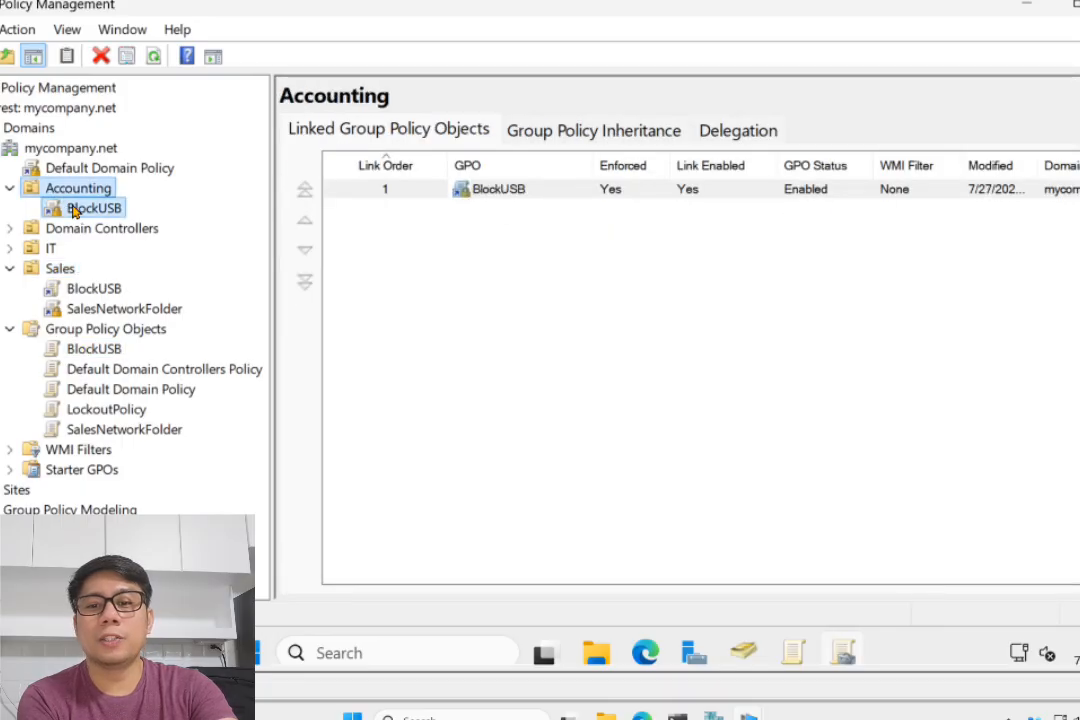
click(78, 208)
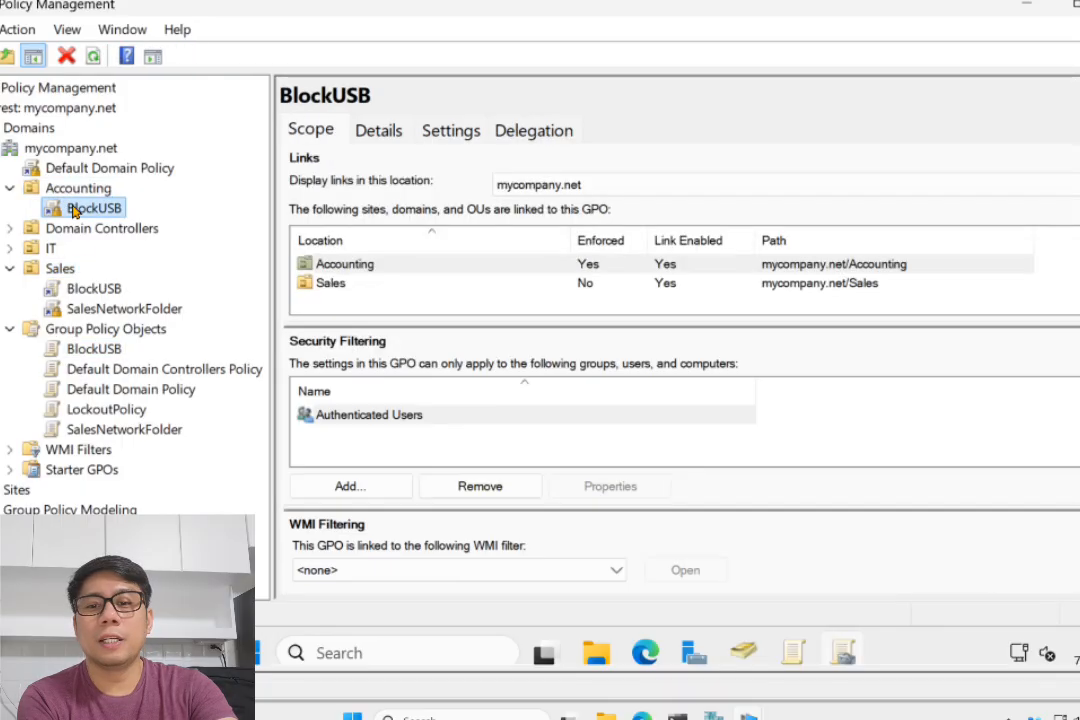
click(90, 288)
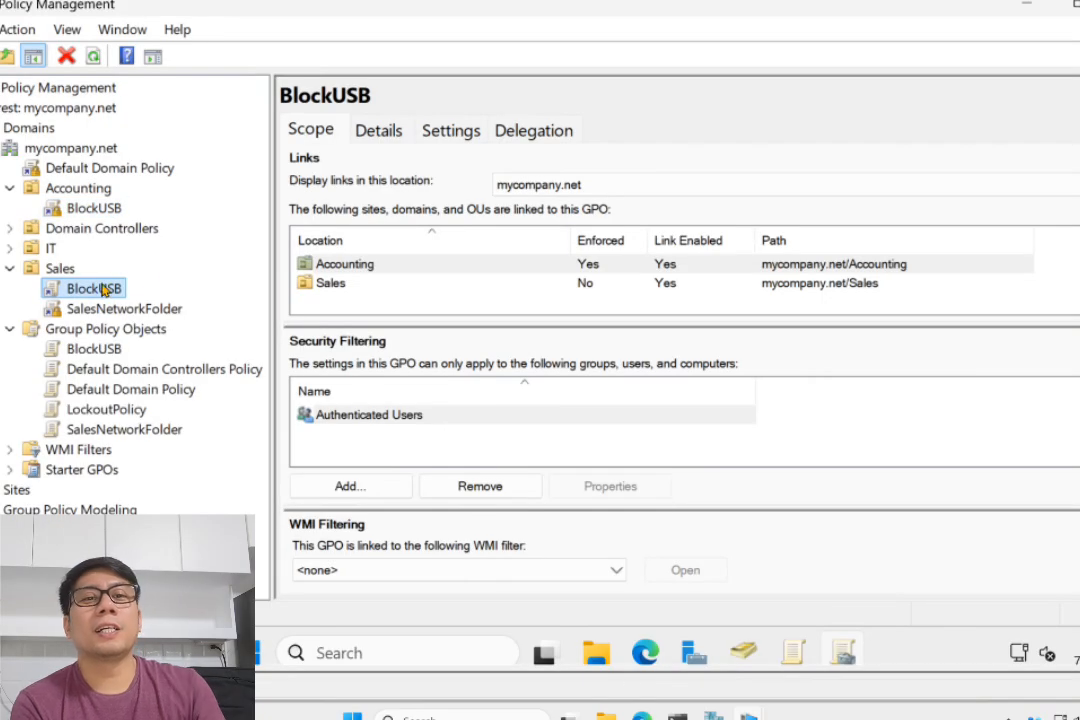